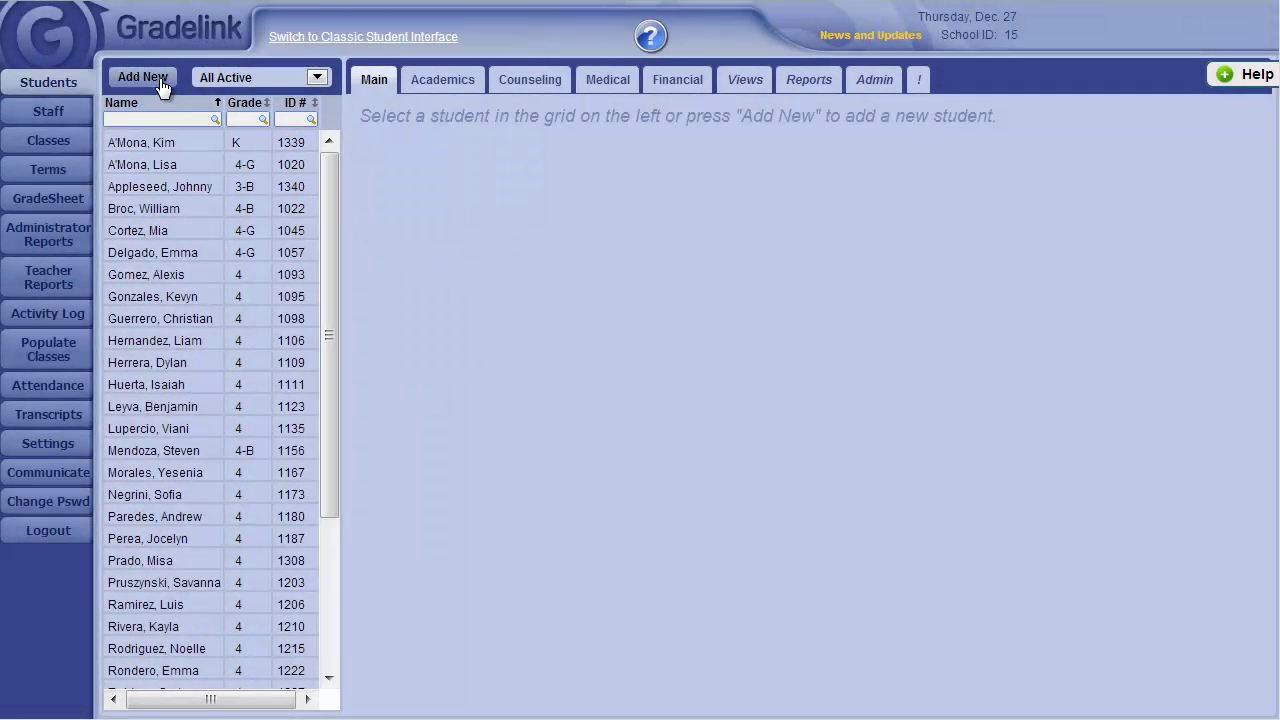
Start a new student record and enter the student's first and last name
click(143, 77)
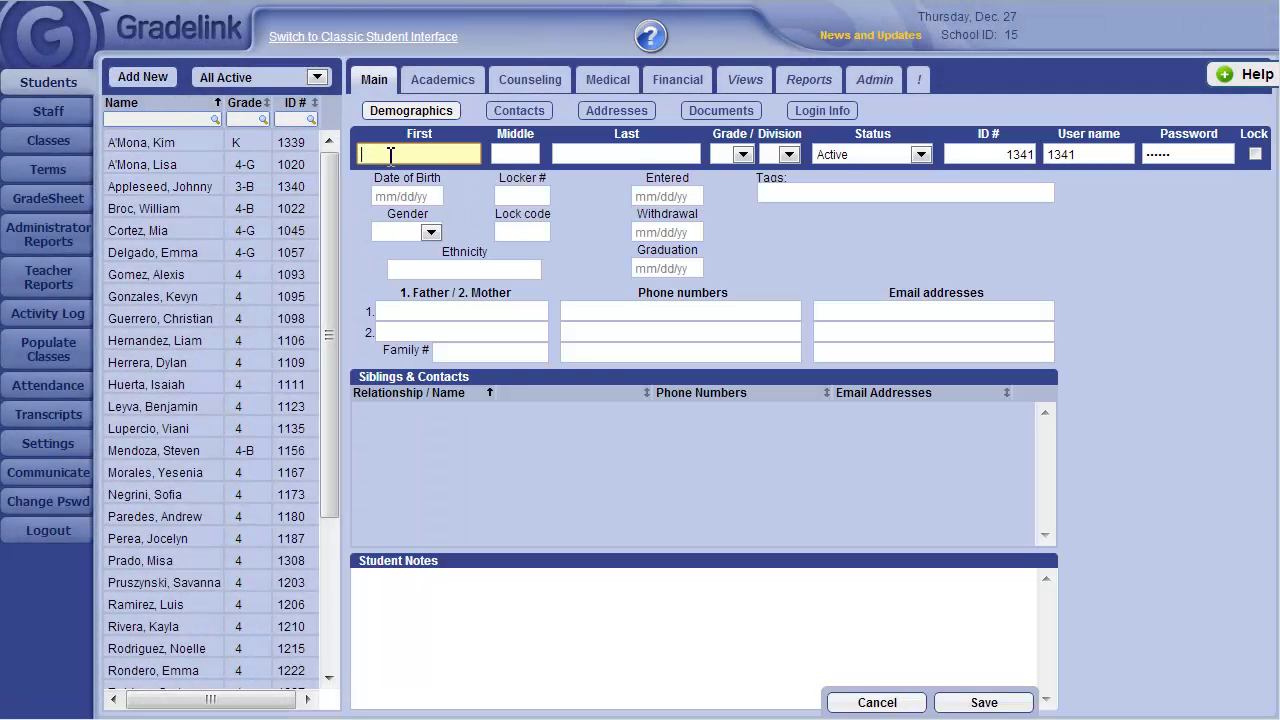
click(391, 155)
text(Johnny)
key(Tab)
text(Appleseed)
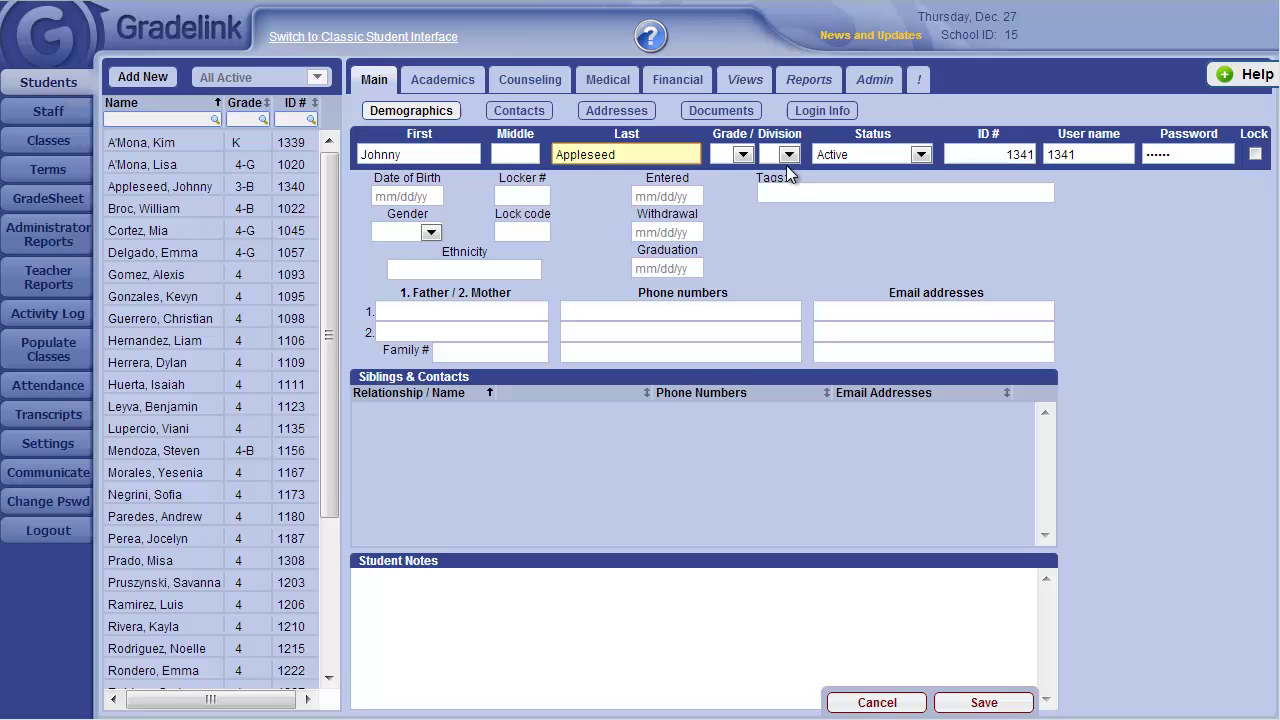
Assign the new student to grade 5, division B with Active status, and save the record
click(743, 155)
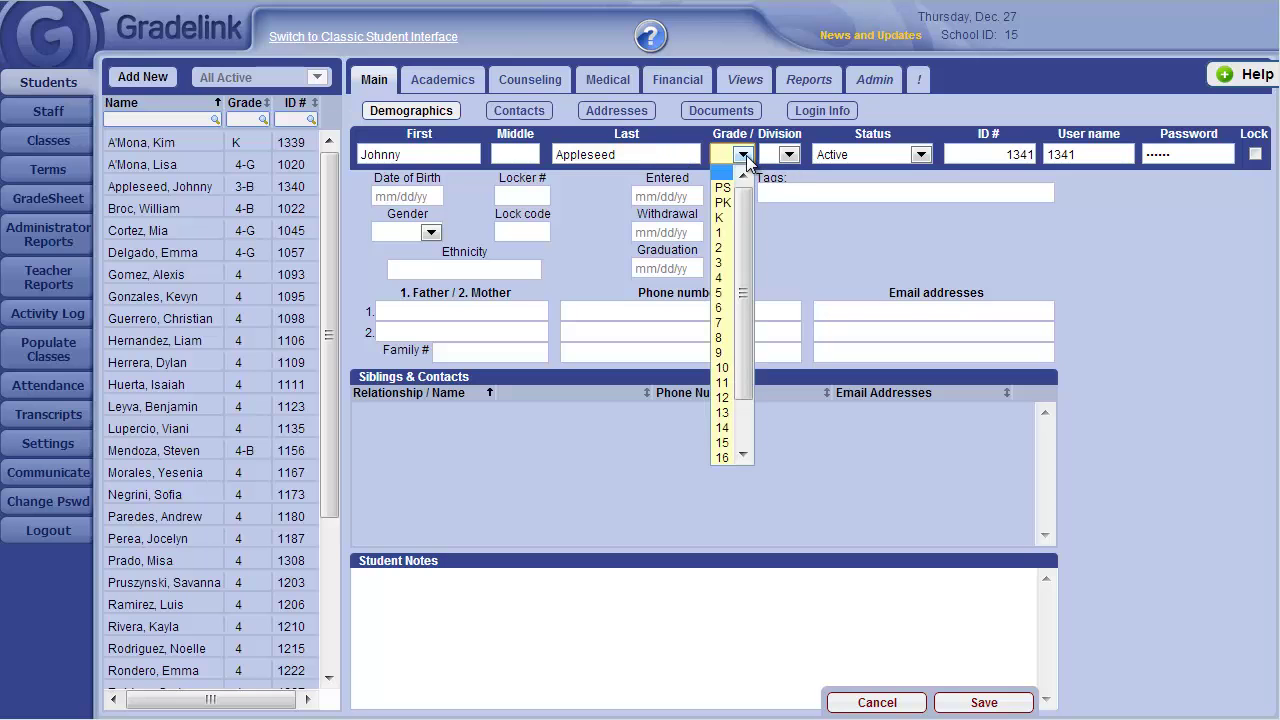
click(727, 293)
click(789, 155)
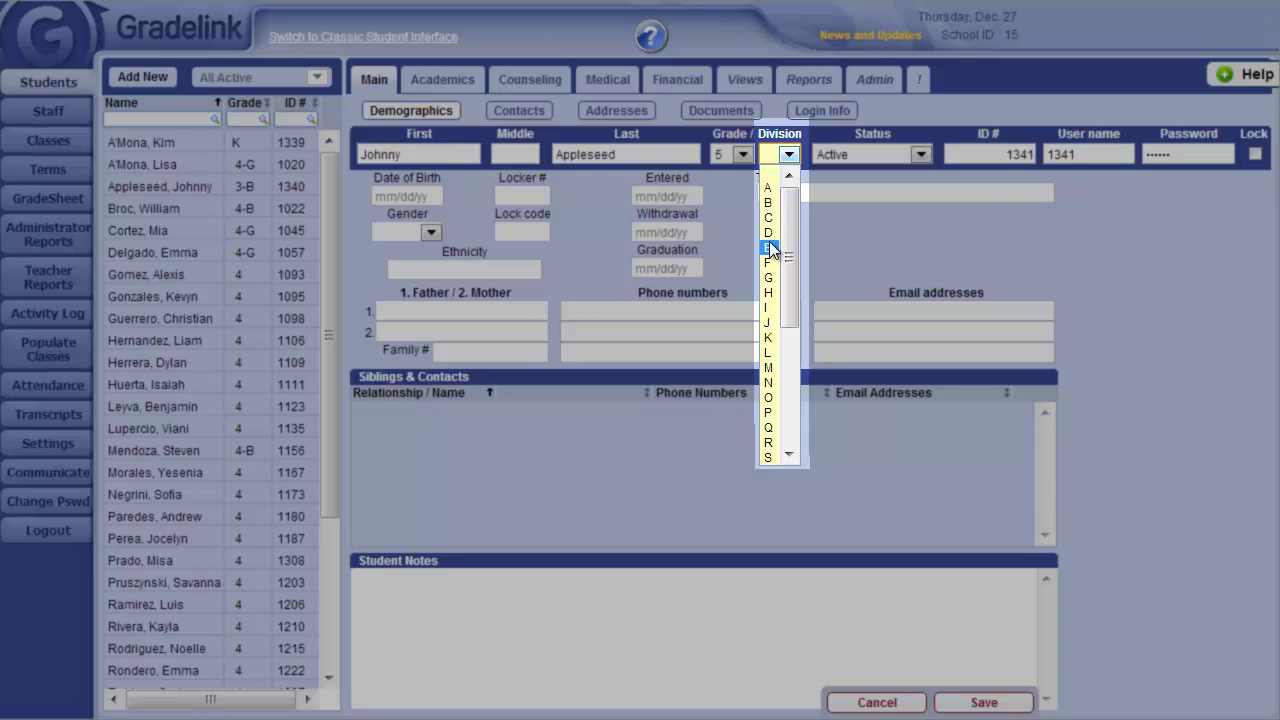
click(768, 203)
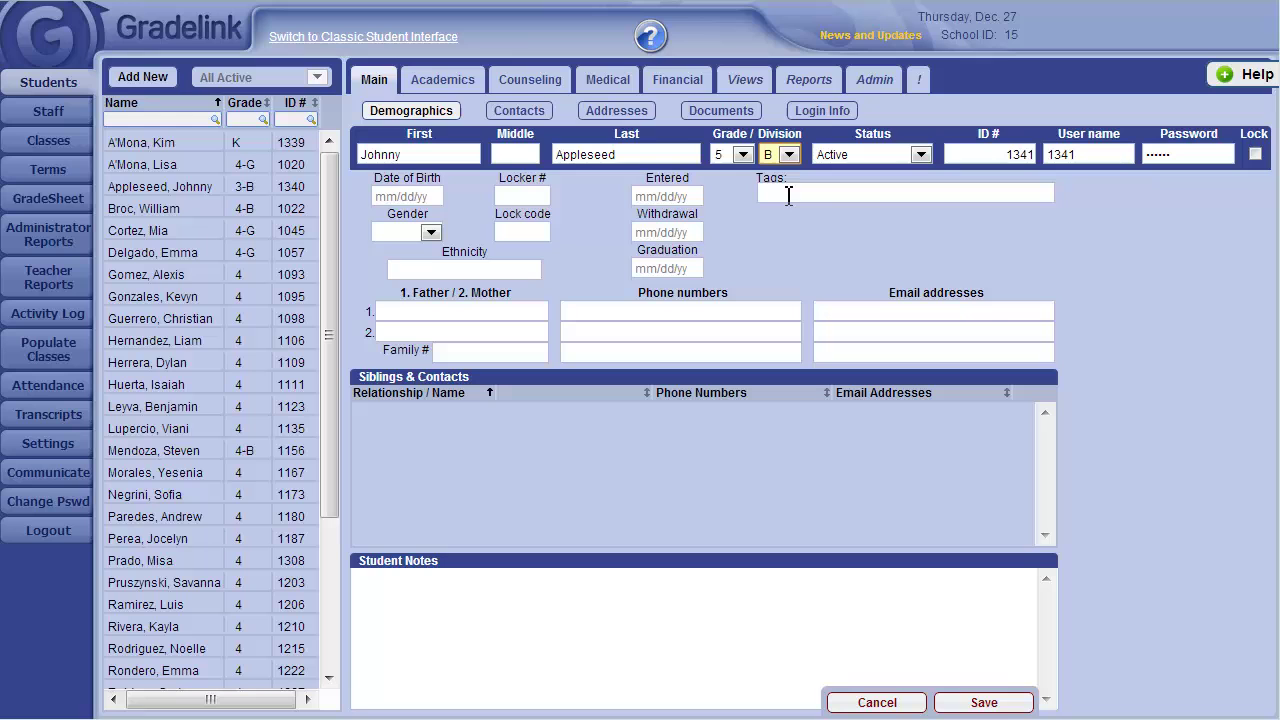
click(921, 155)
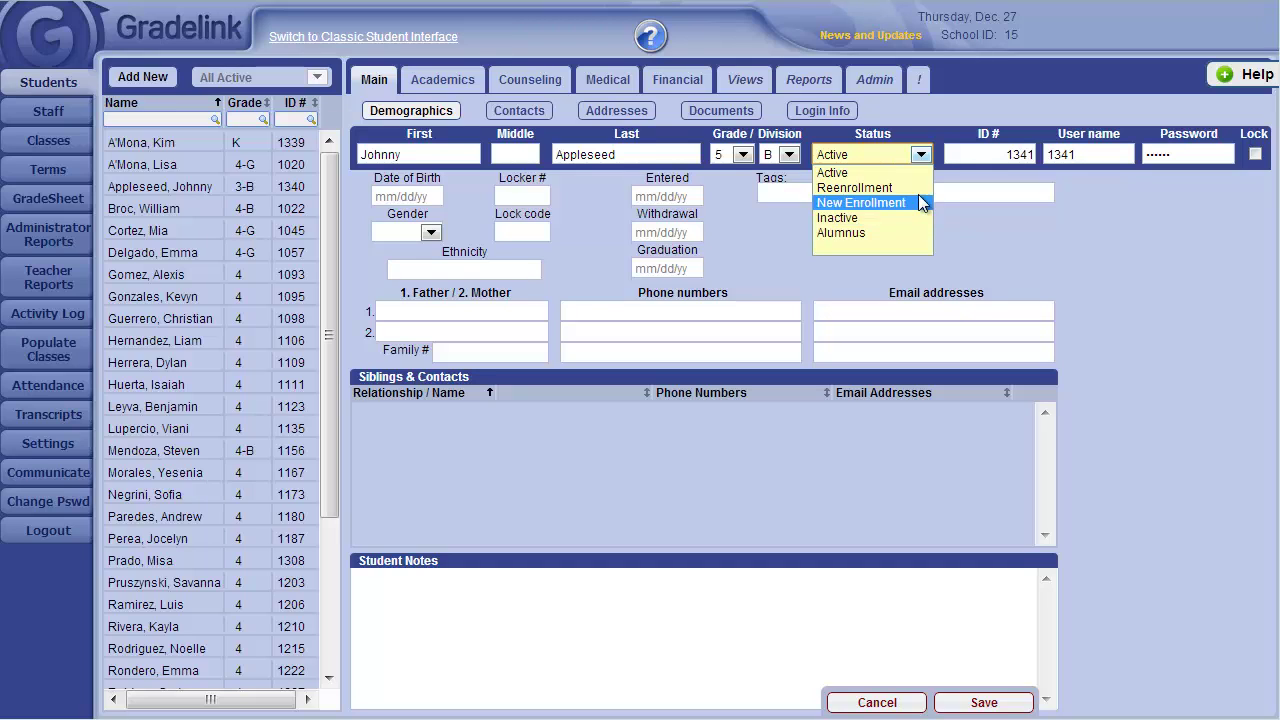
click(910, 174)
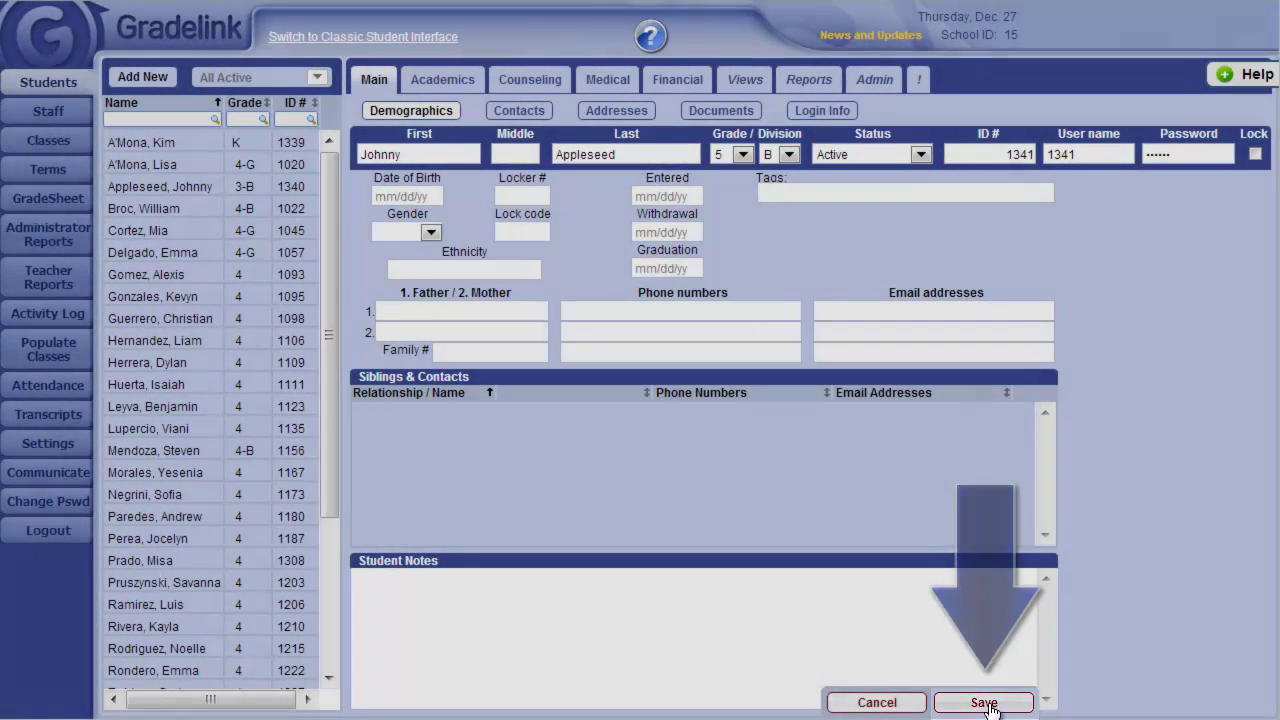
click(984, 703)
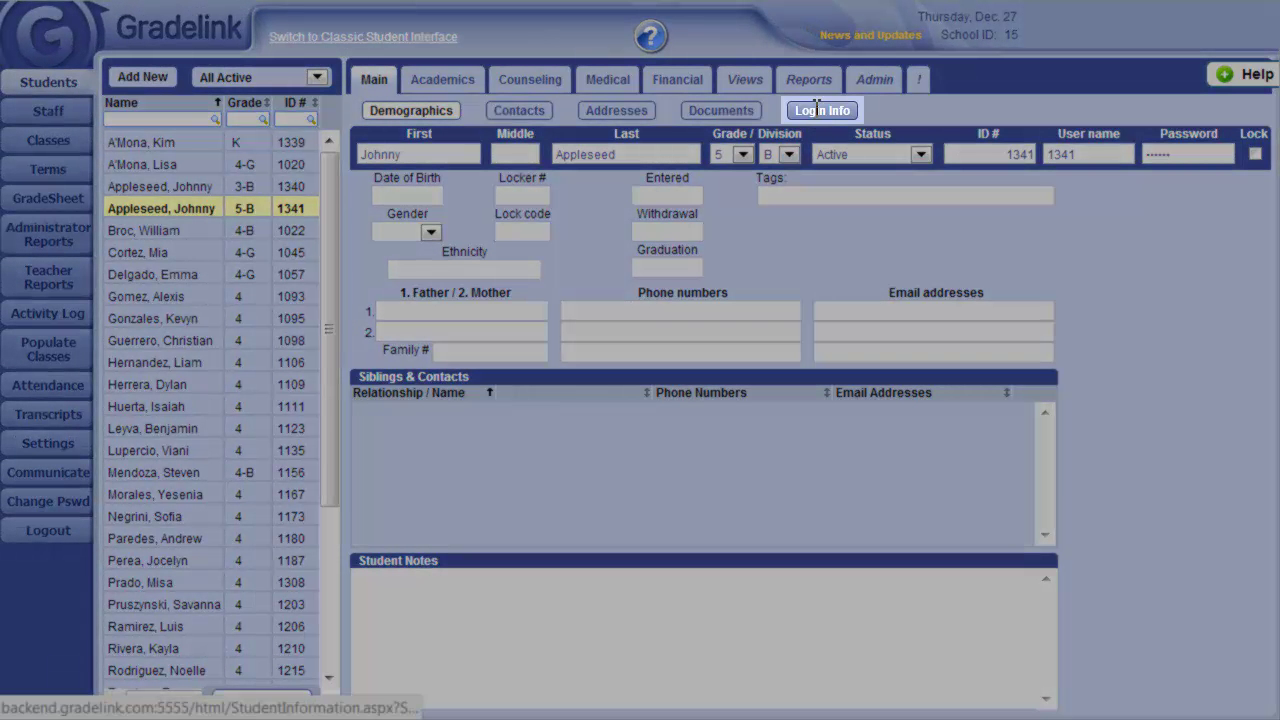
View the new student's login information sheet and read through it
click(817, 110)
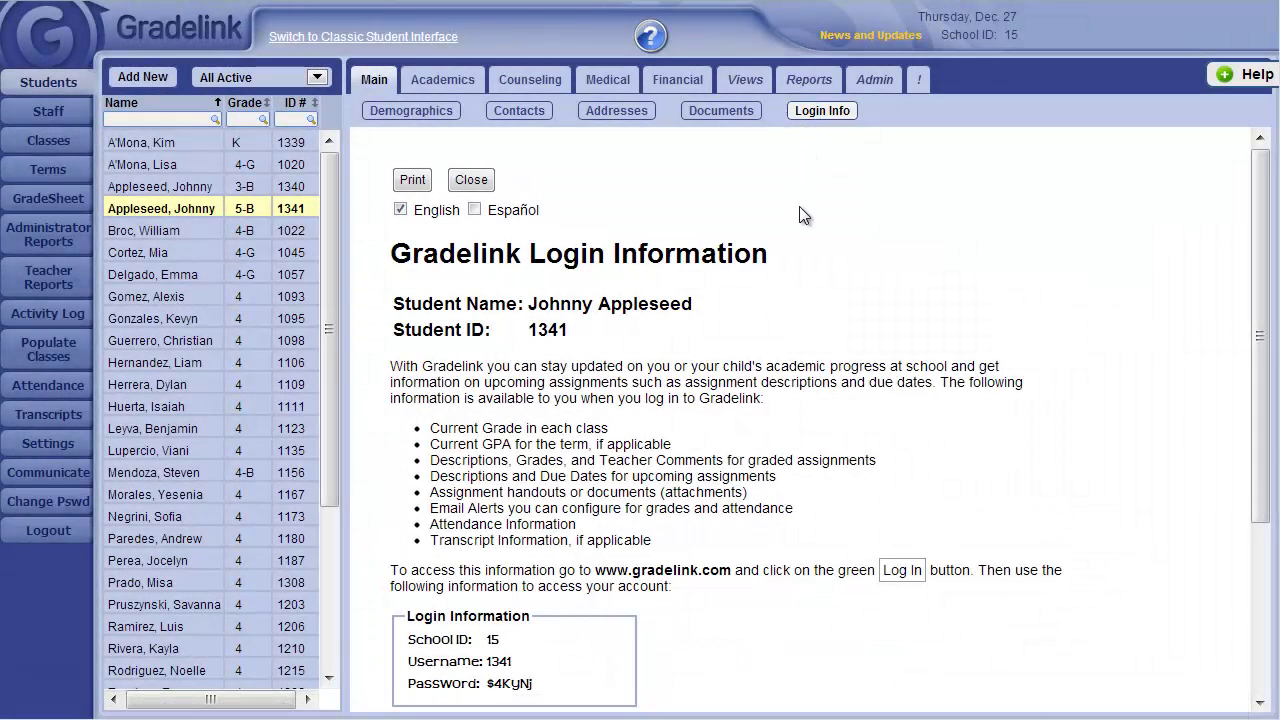
scroll(792, 267, down, 2)
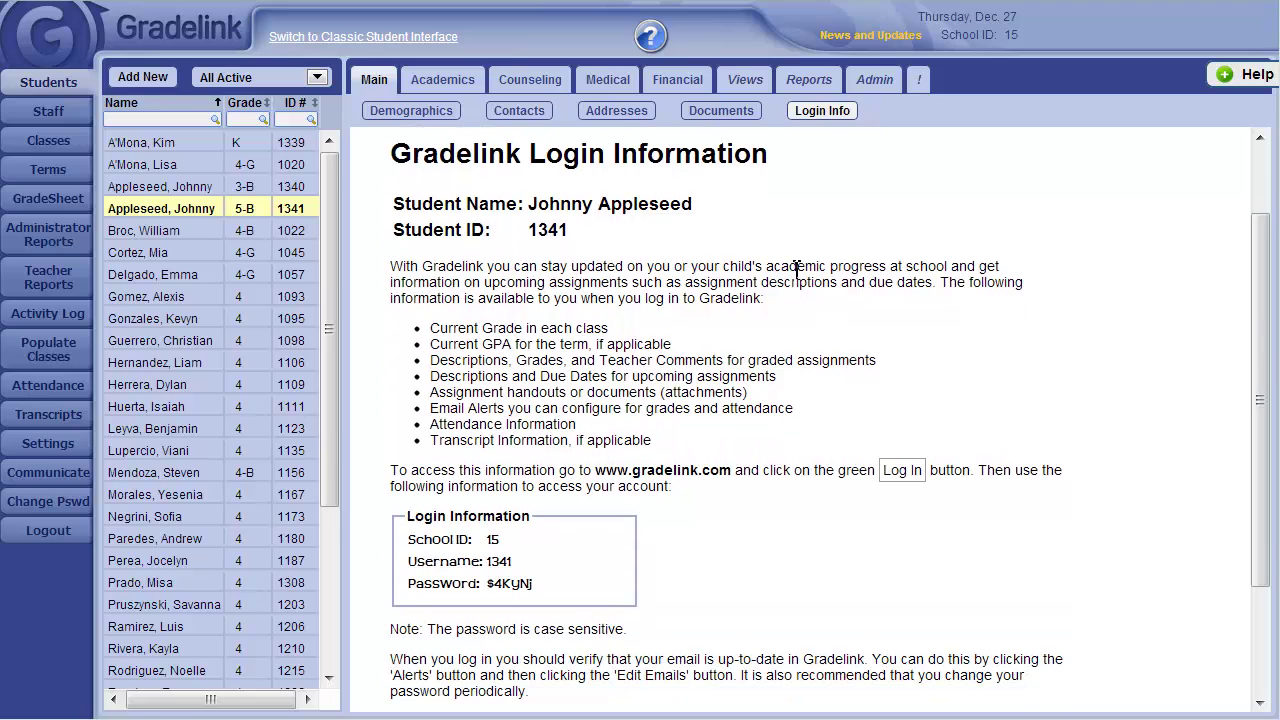
scroll(797, 267, up, 2)
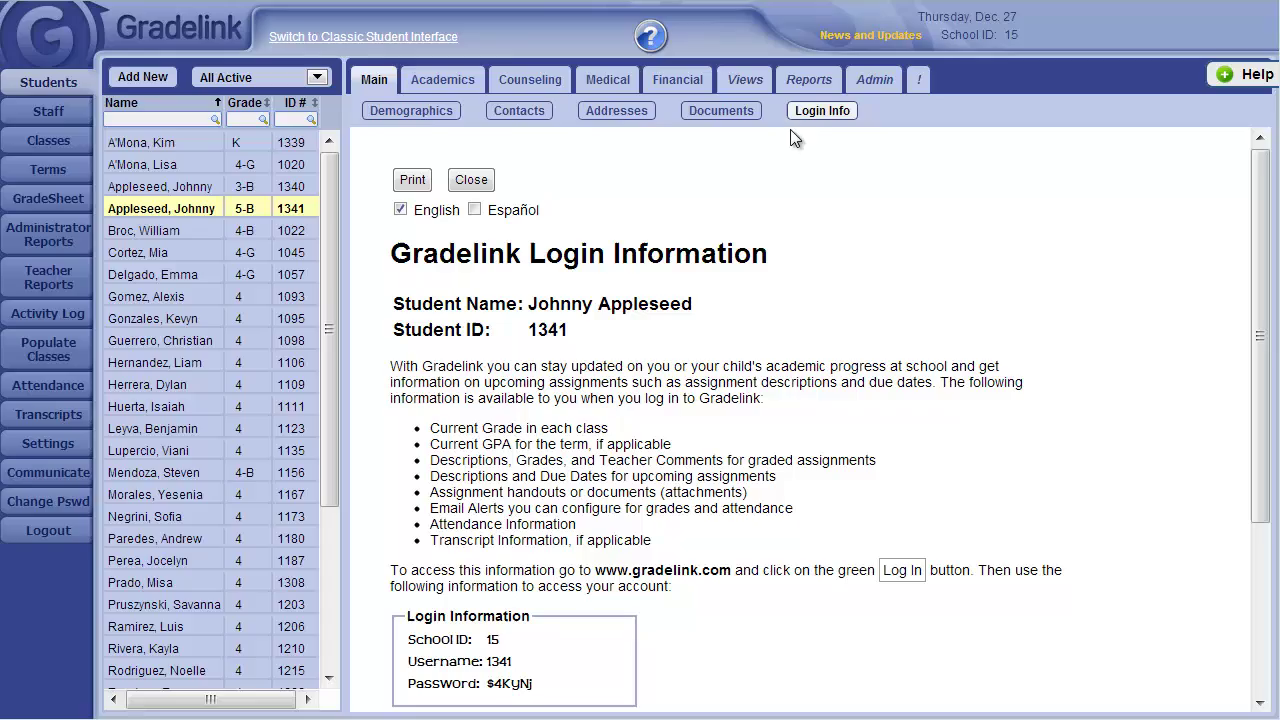
Open the login information report for all students and view its grade level filter options
click(793, 82)
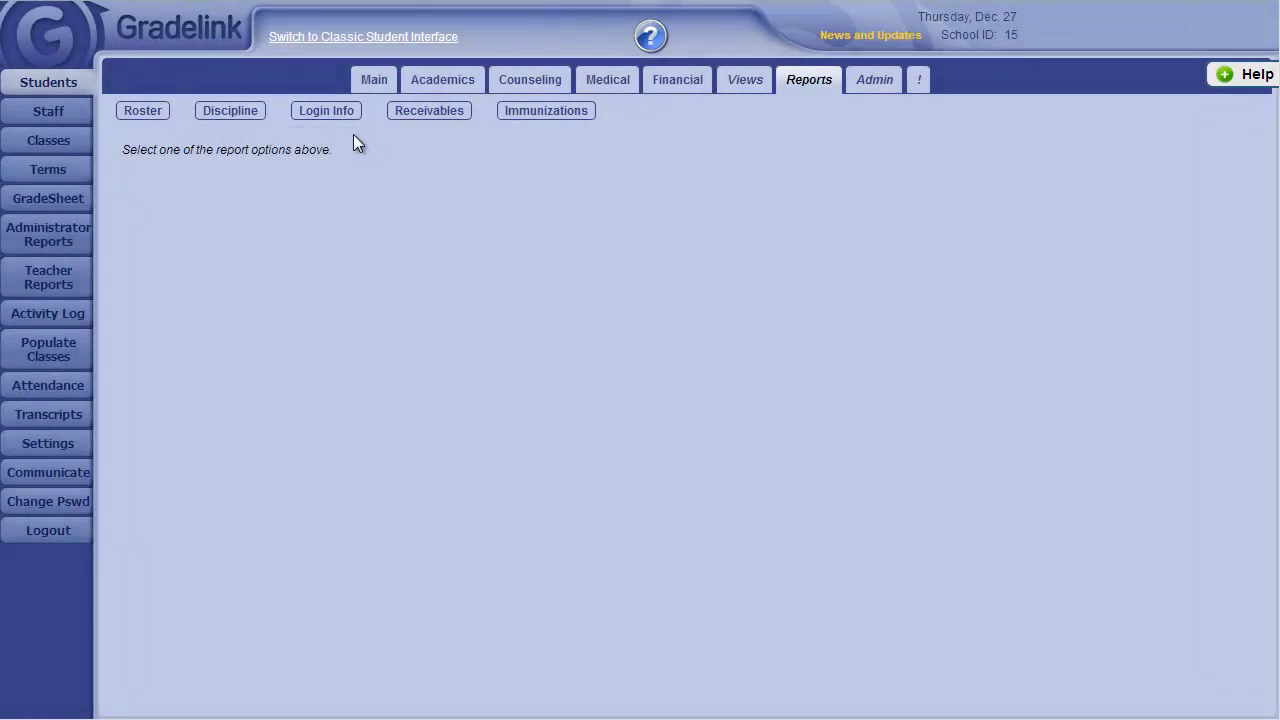
click(350, 114)
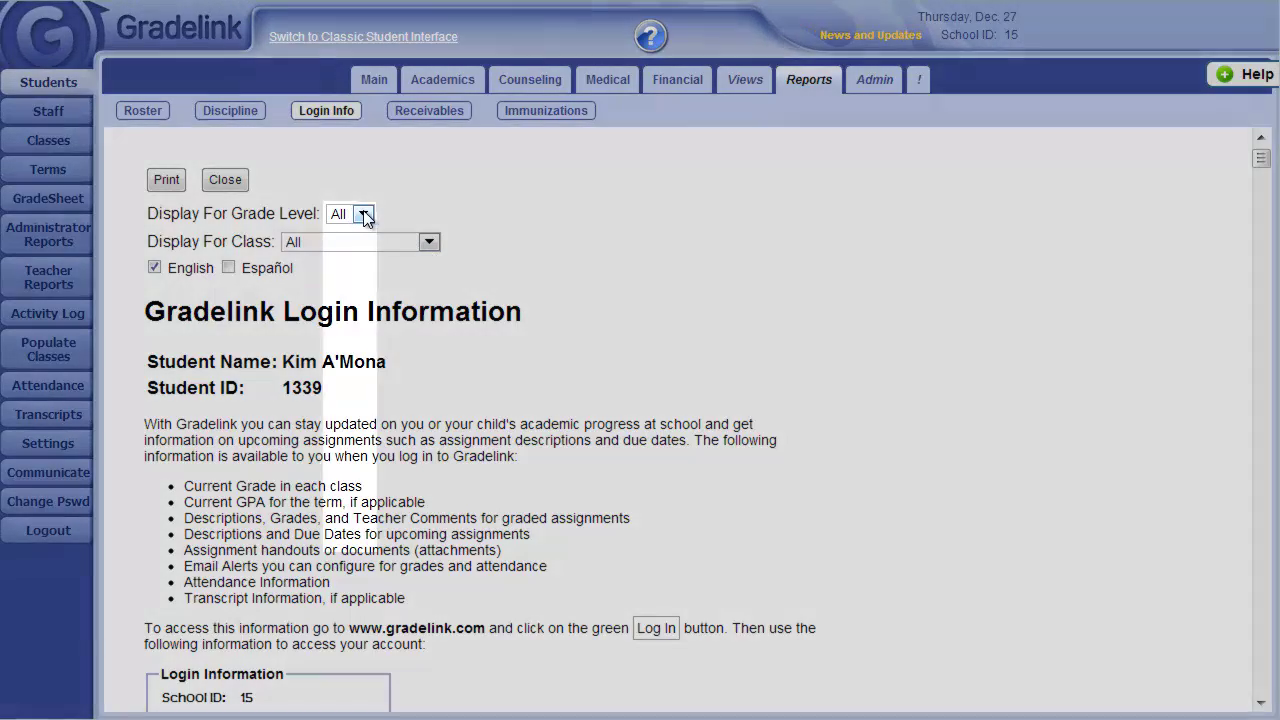
click(363, 214)
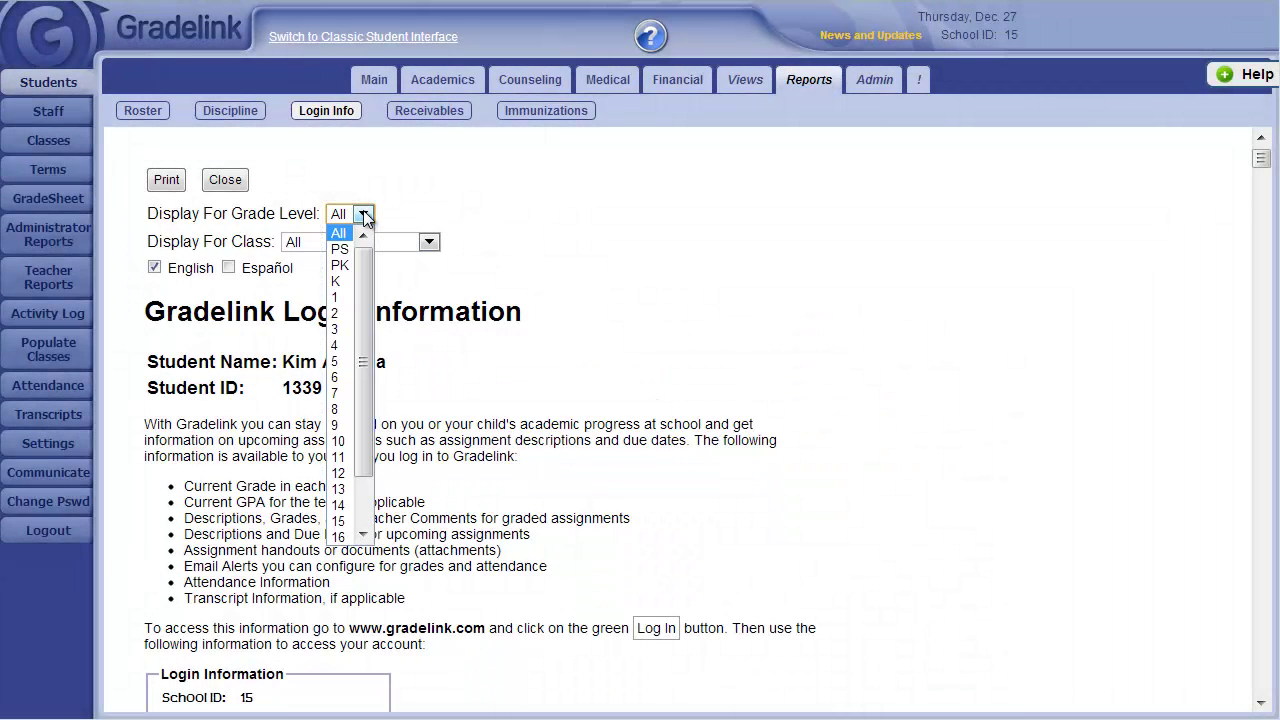
click(363, 214)
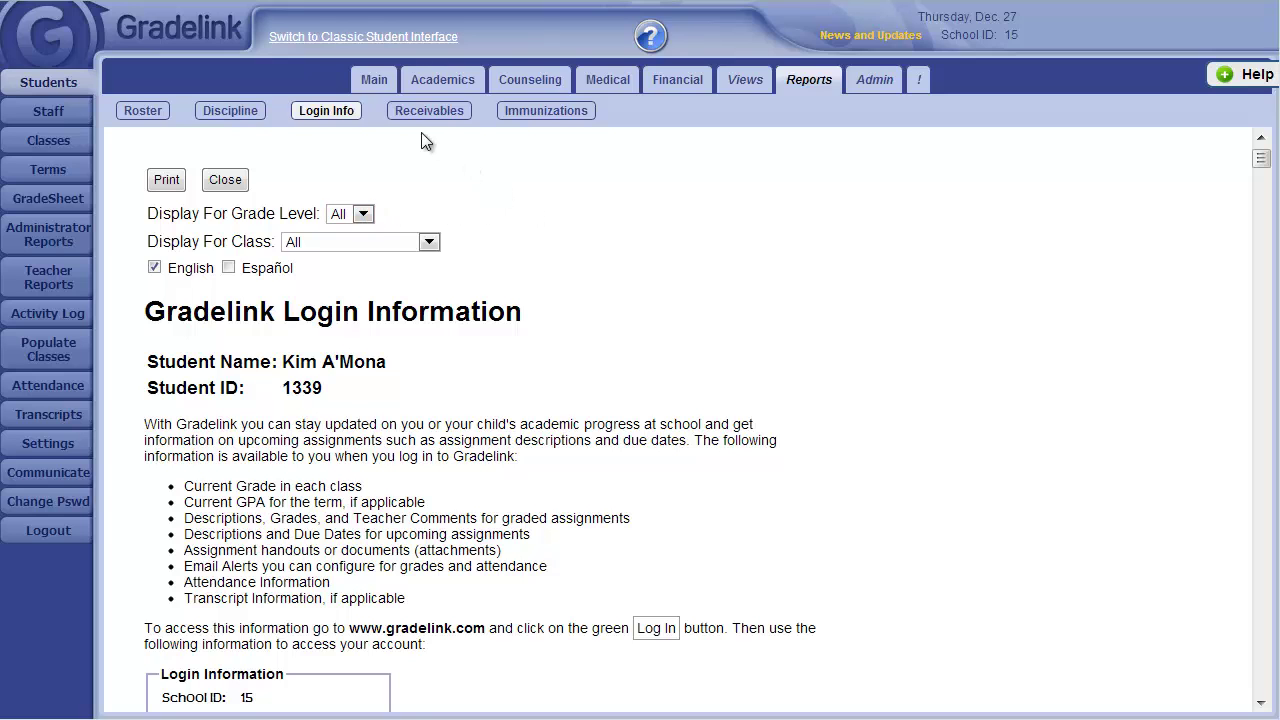
Unlock the new student's demographics record for editing and save it
click(376, 79)
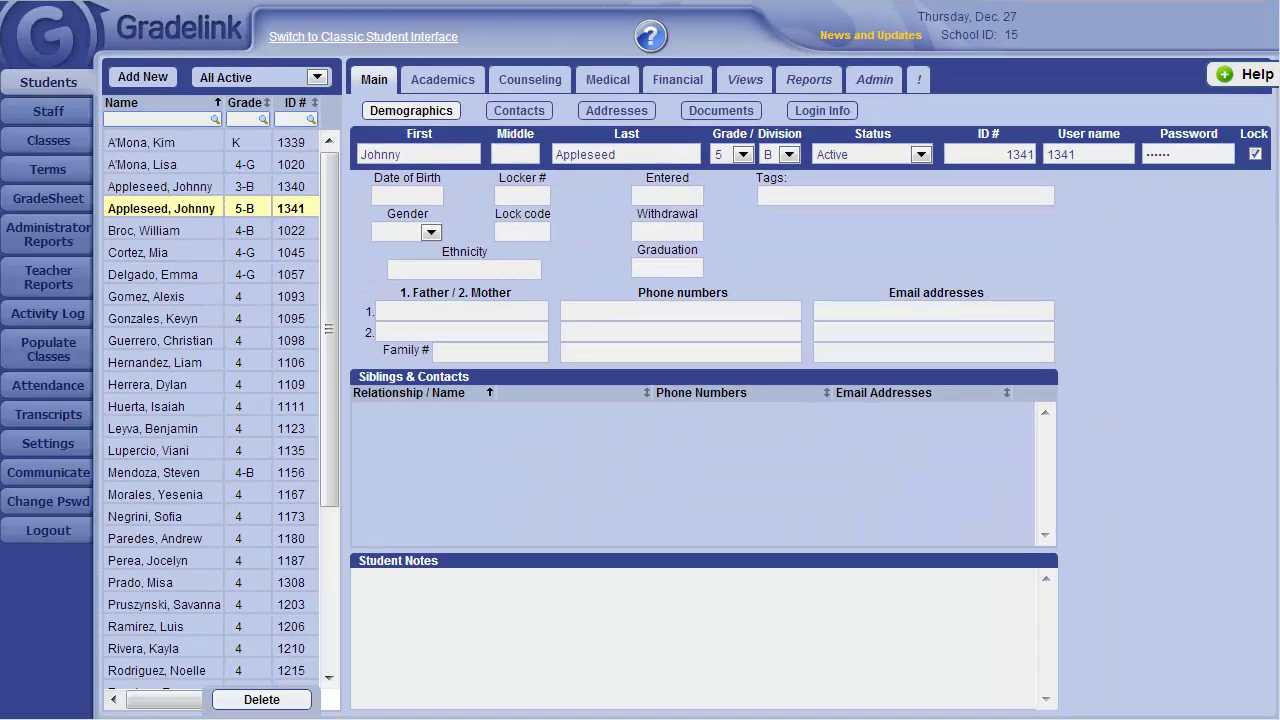
click(1255, 155)
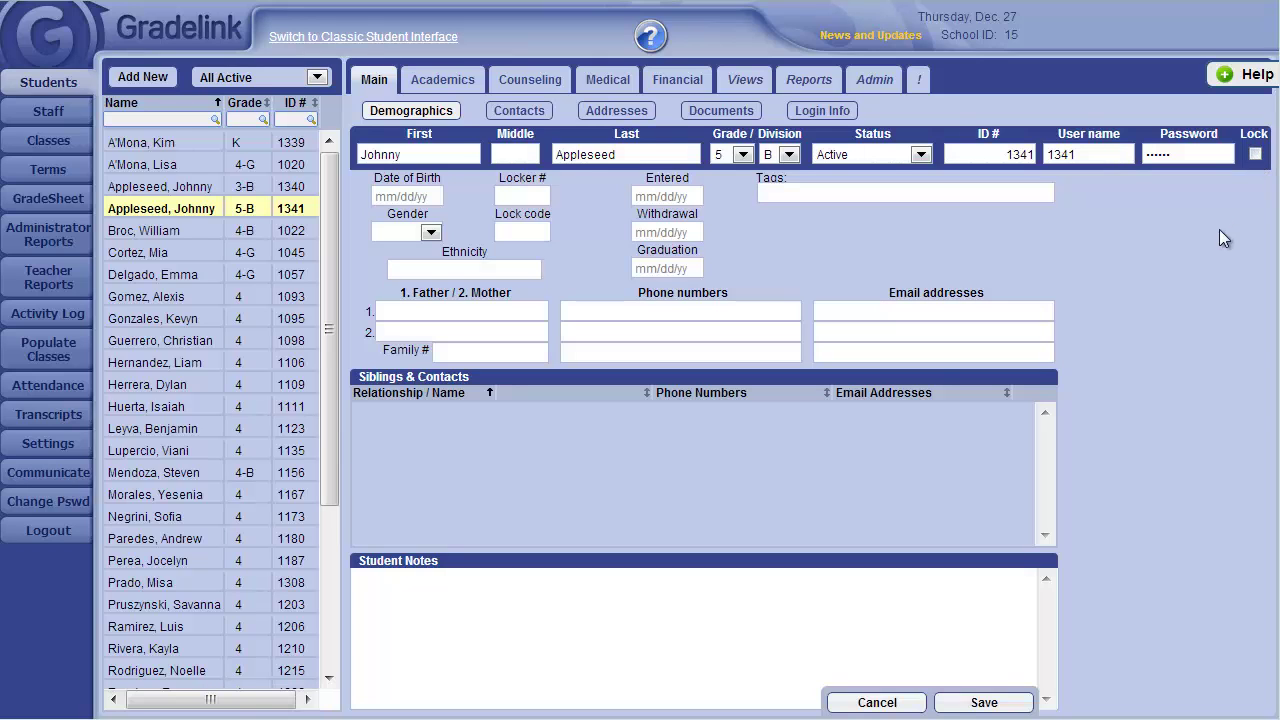
click(998, 704)
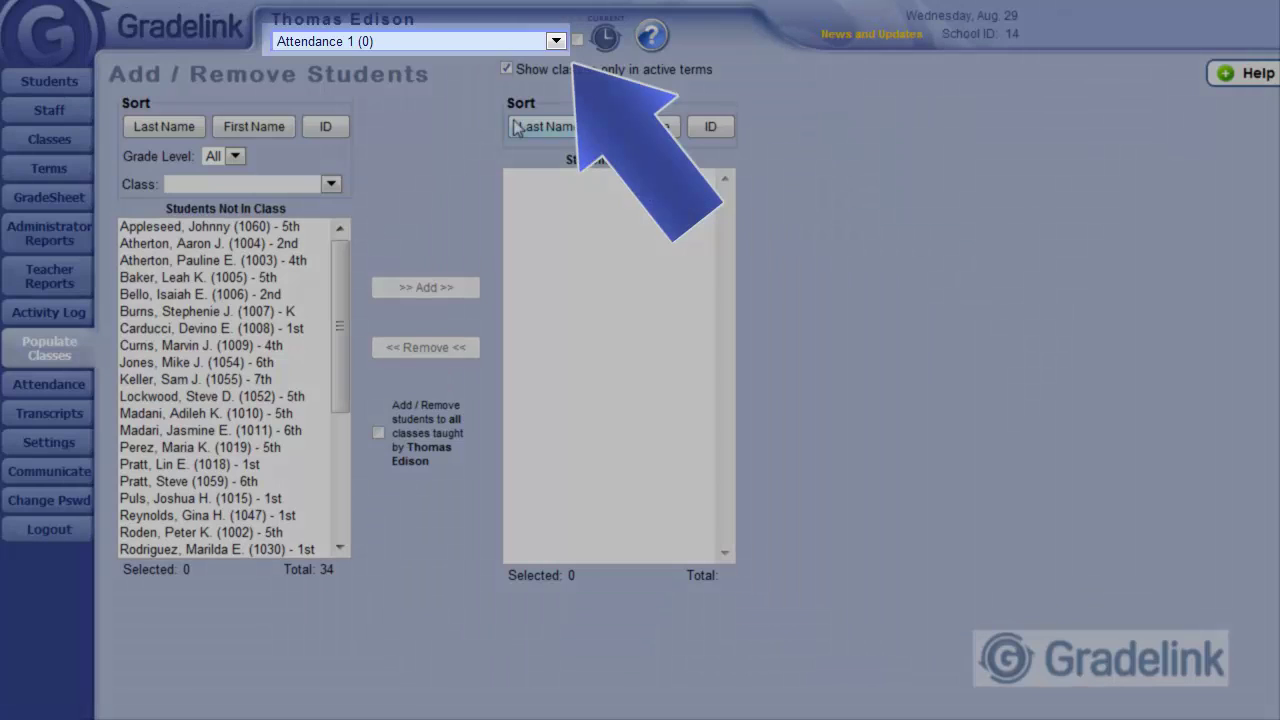
Add all grade 1 students to the Reading 1 class
click(557, 44)
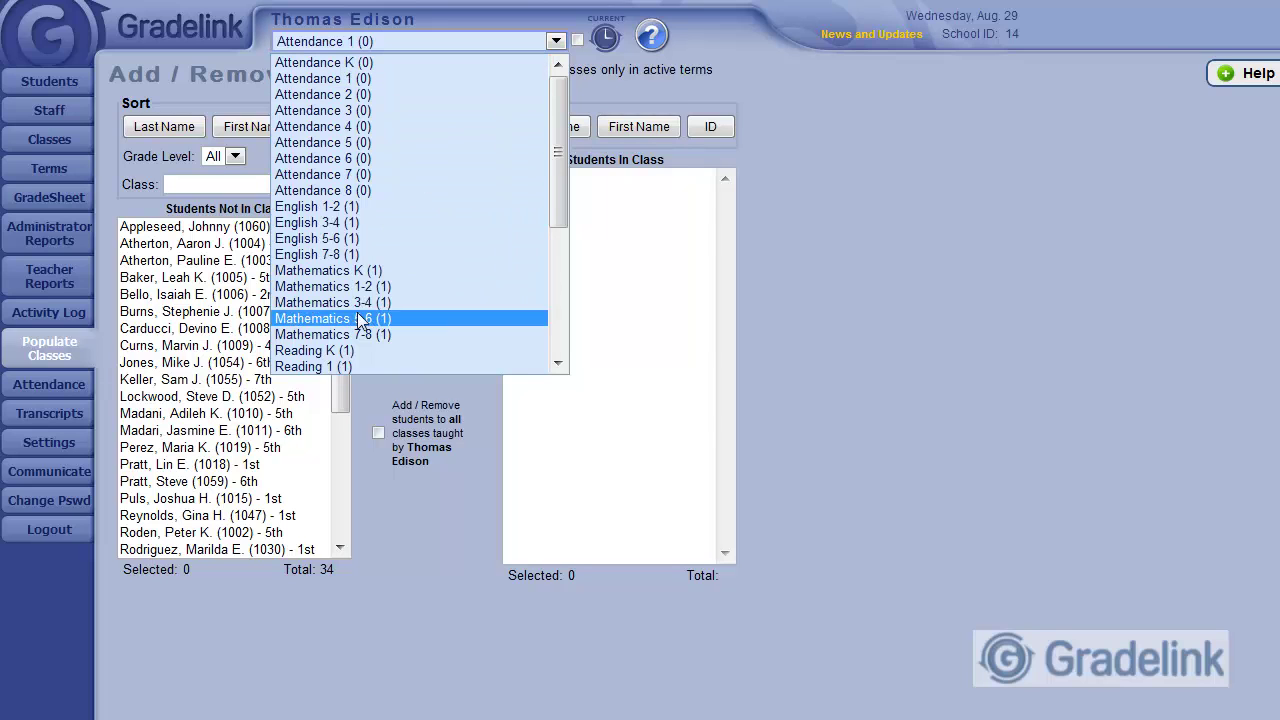
click(345, 367)
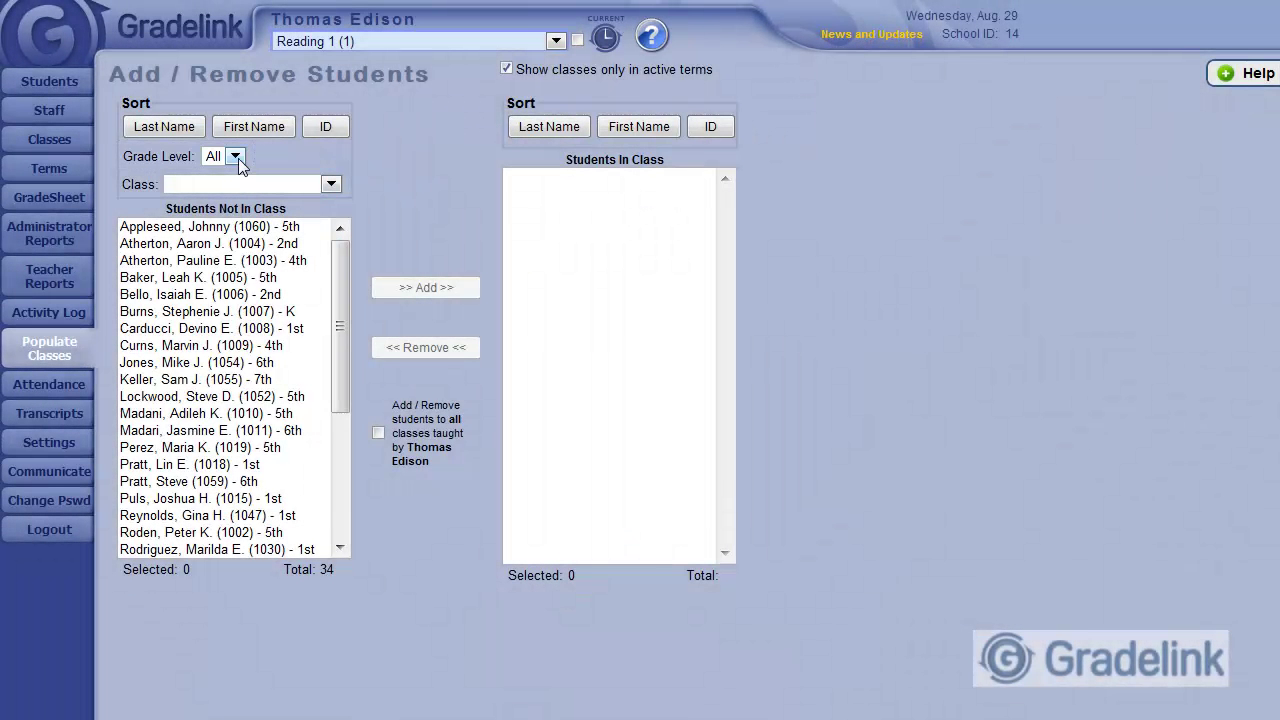
click(236, 157)
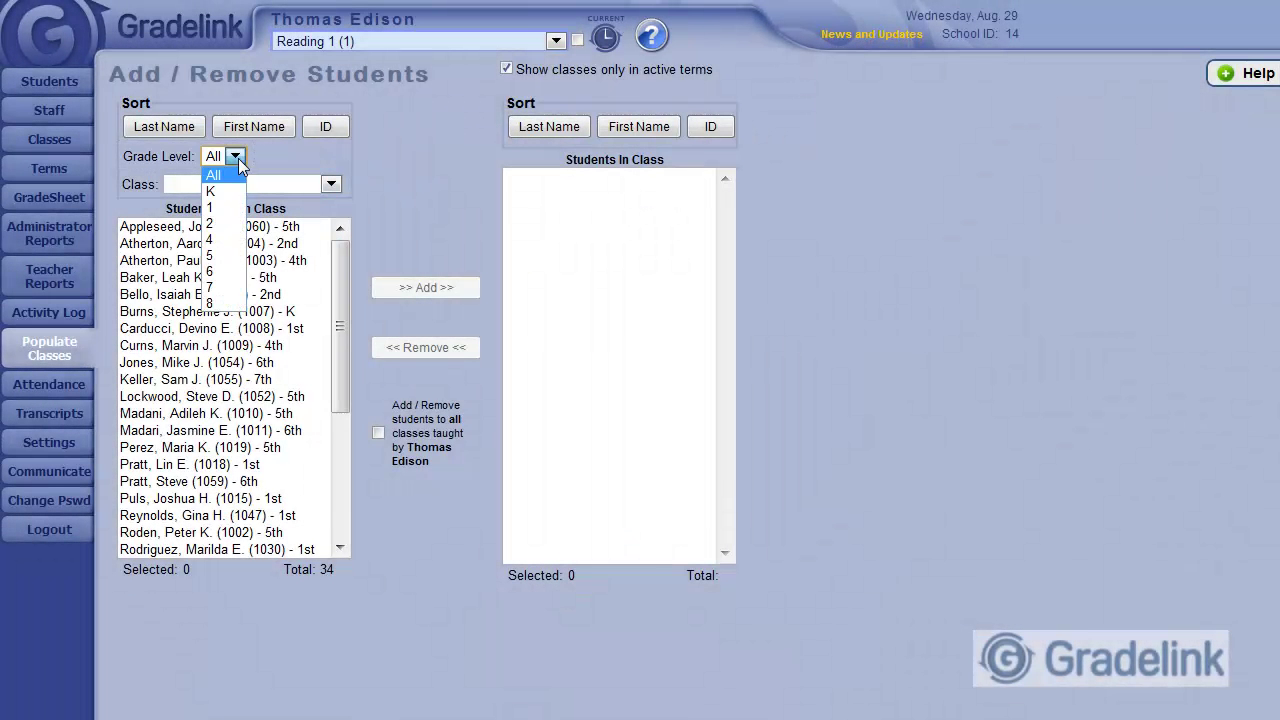
click(222, 207)
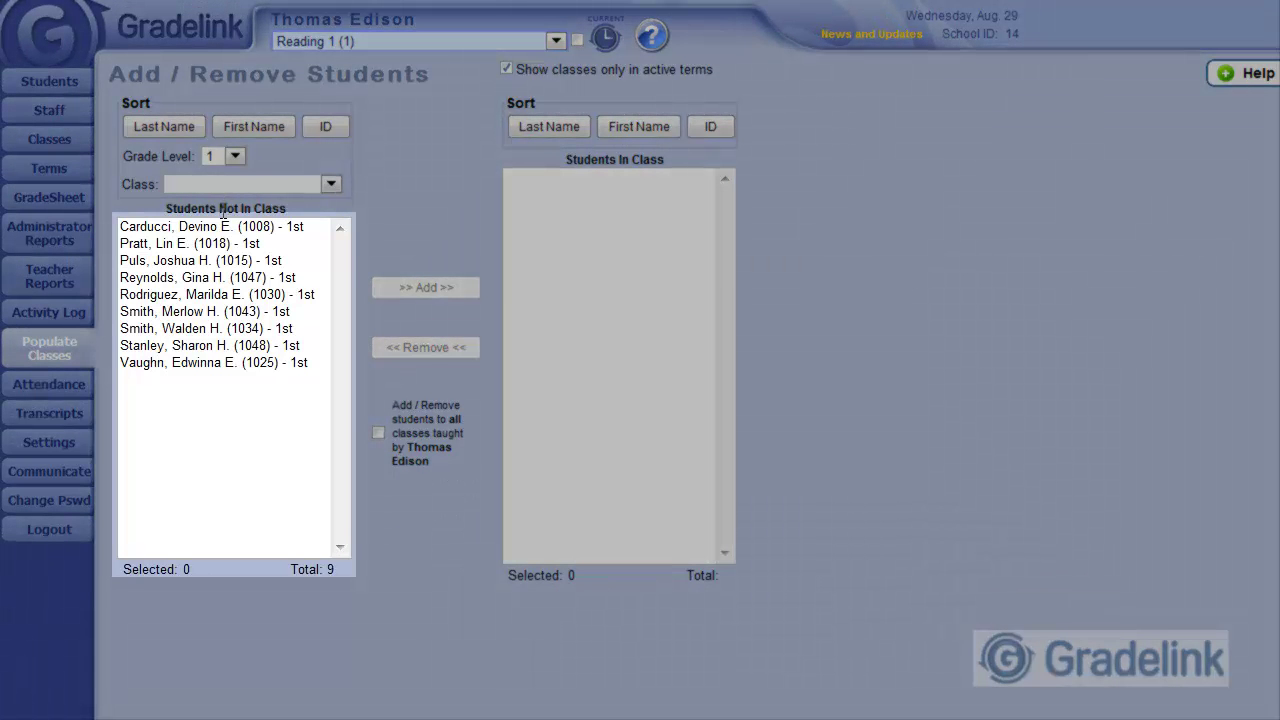
drag(222, 228, 228, 366)
click(411, 298)
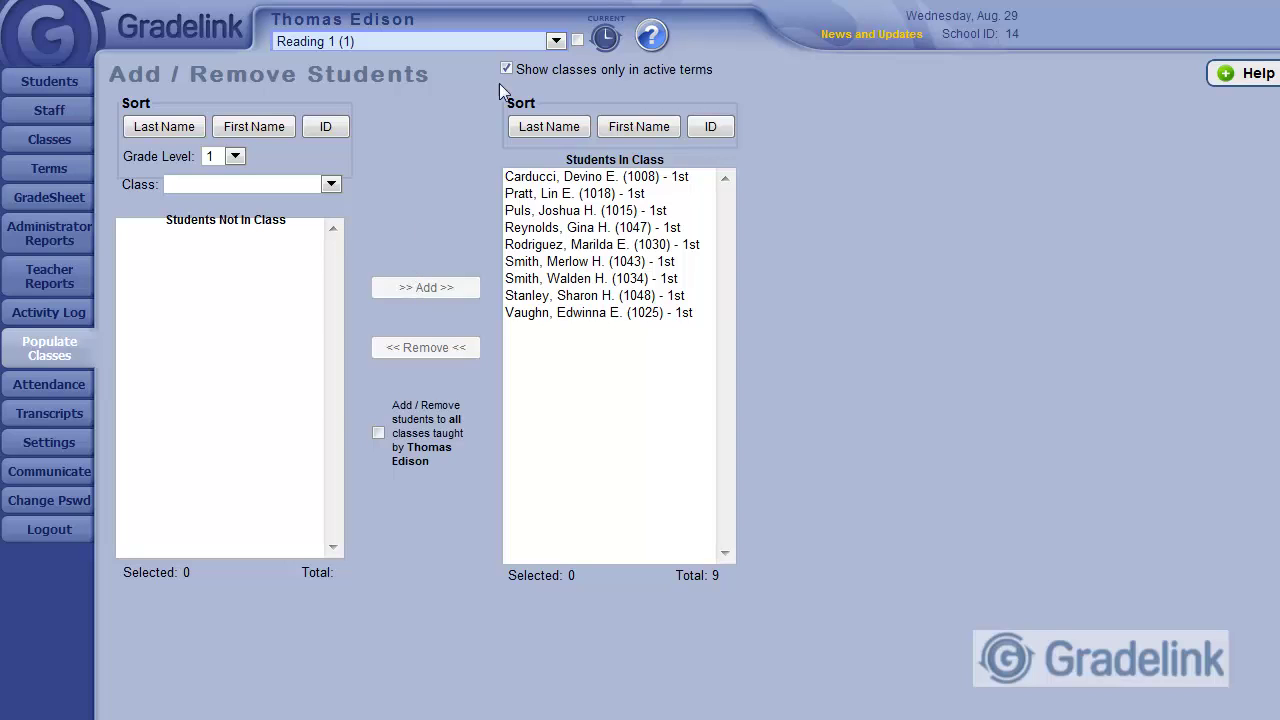
Add all grade 1 students to Attendance 1 and to all other classes taught by its teacher
click(555, 45)
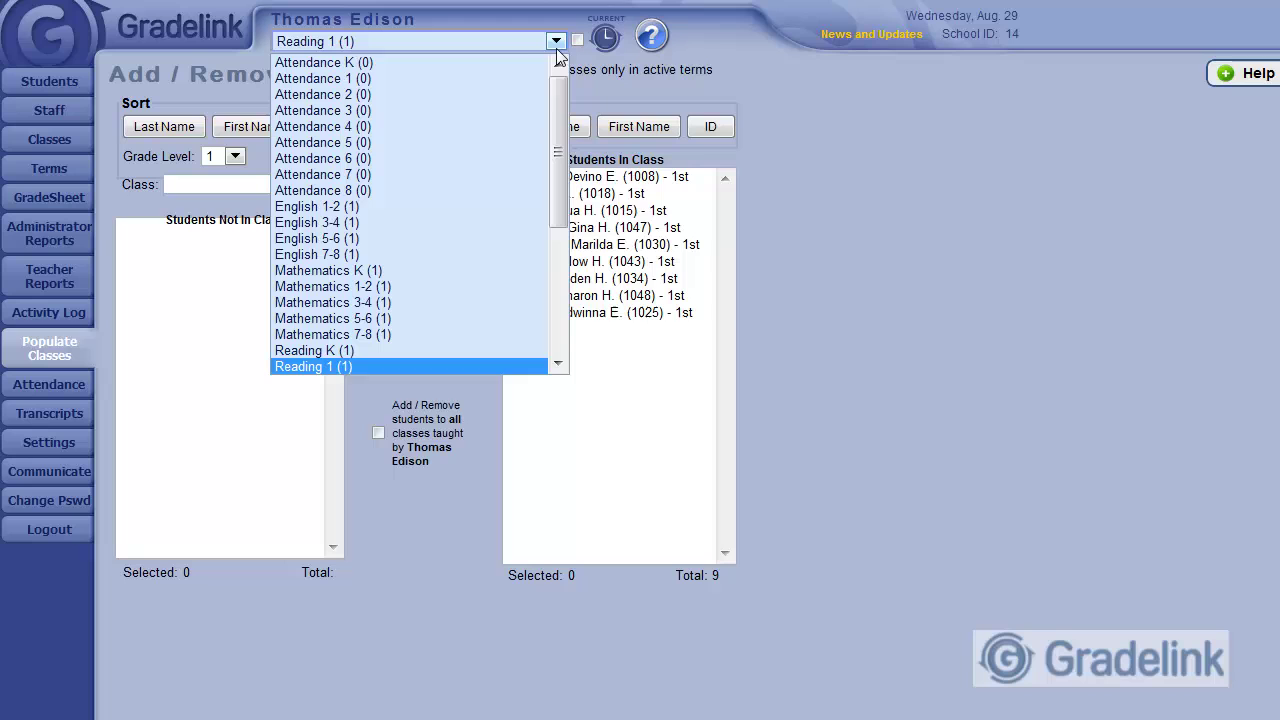
click(415, 79)
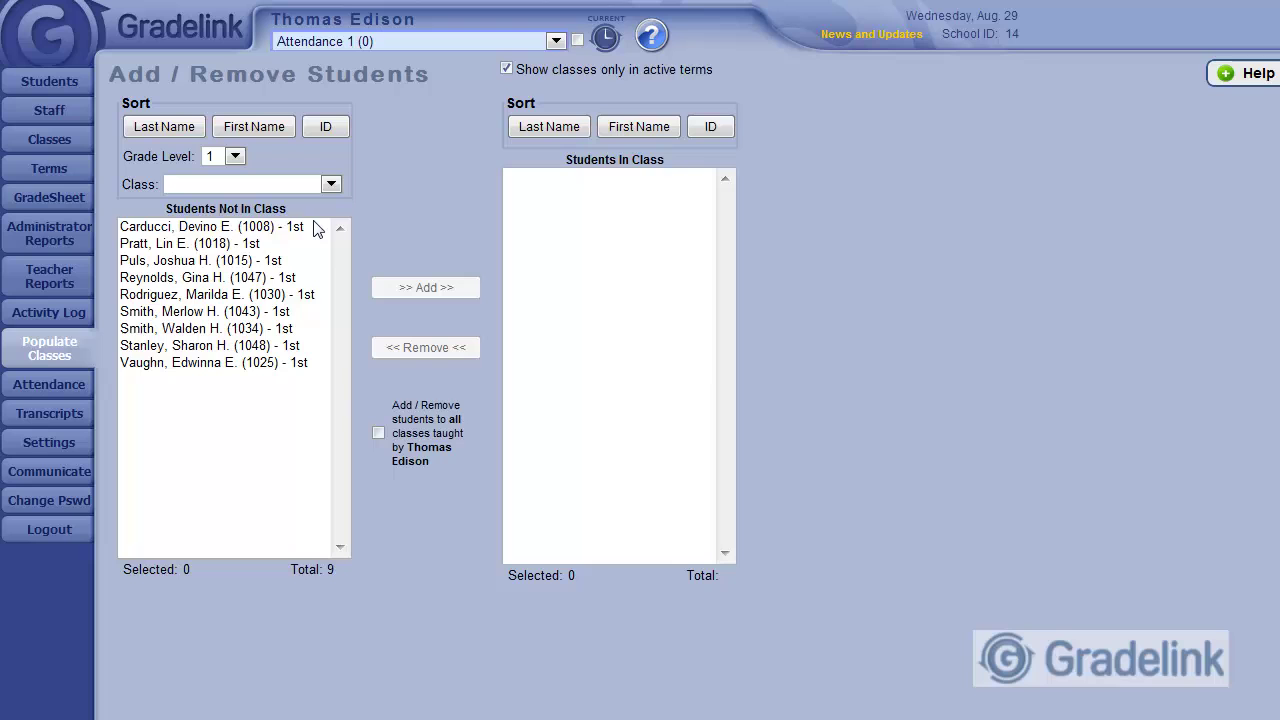
drag(313, 228, 289, 358)
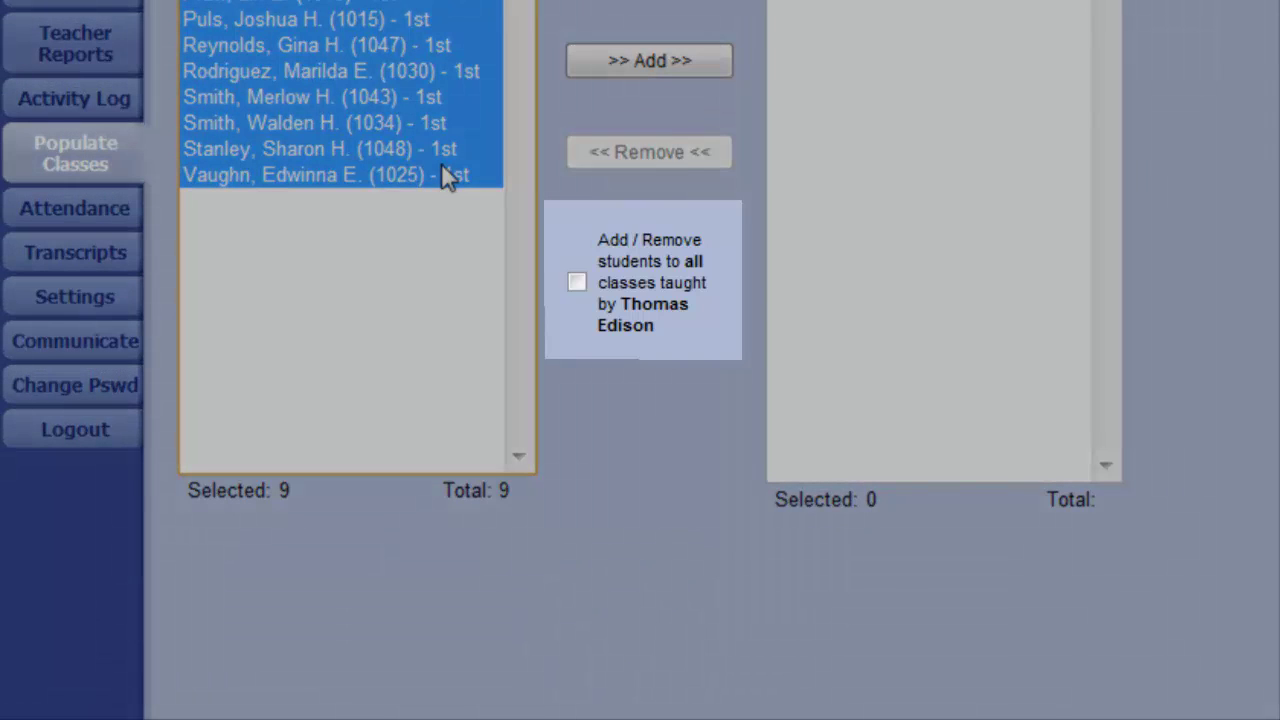
click(583, 281)
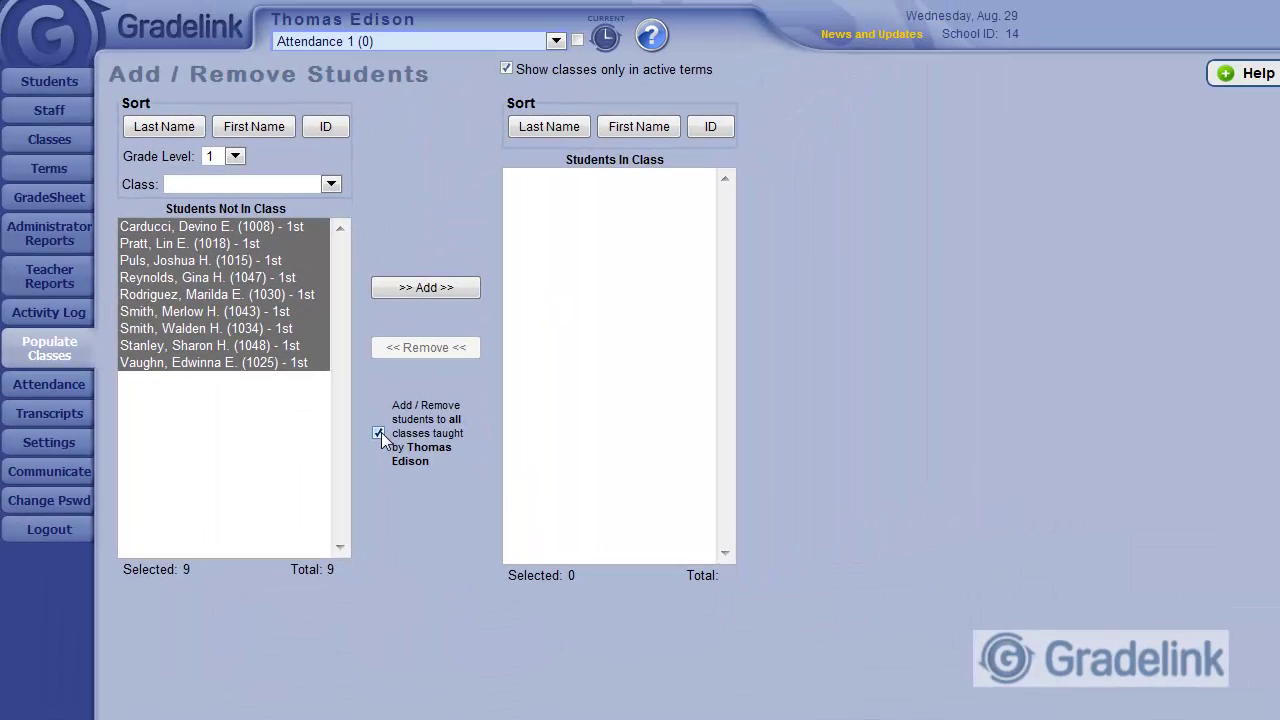
click(429, 284)
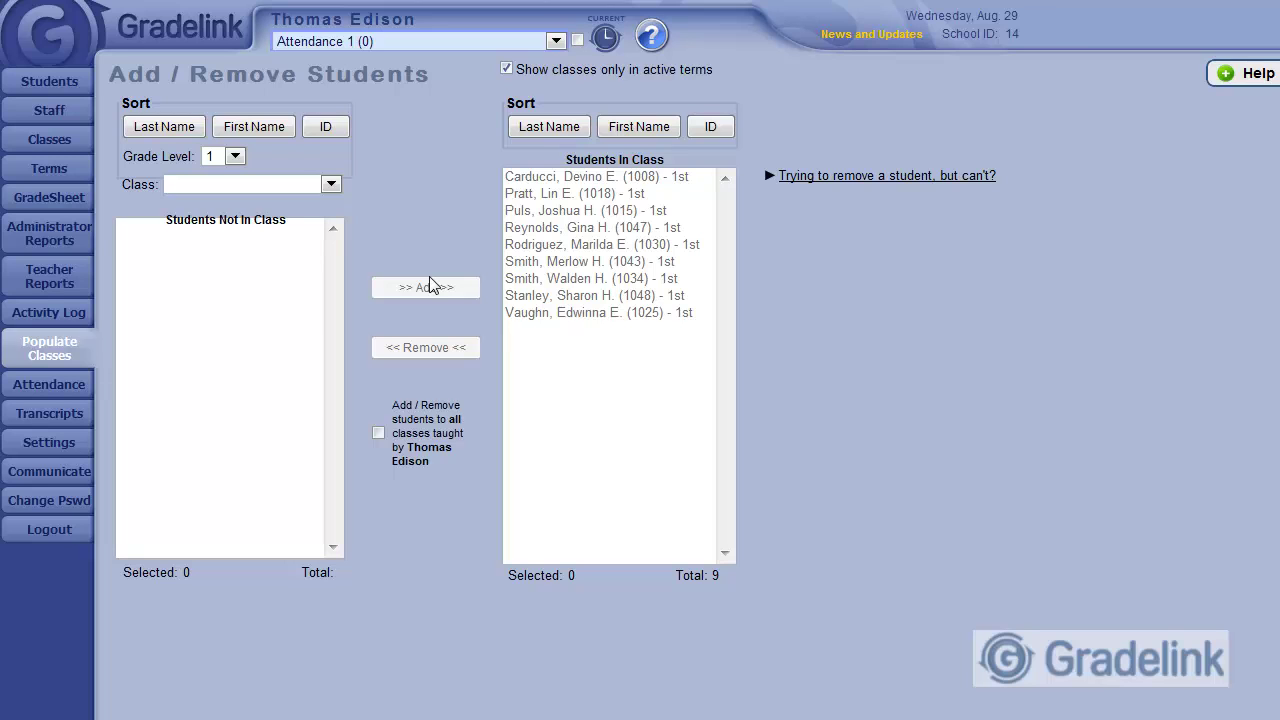
Add all grade 5 students to the English 5-6 class
click(234, 156)
click(222, 170)
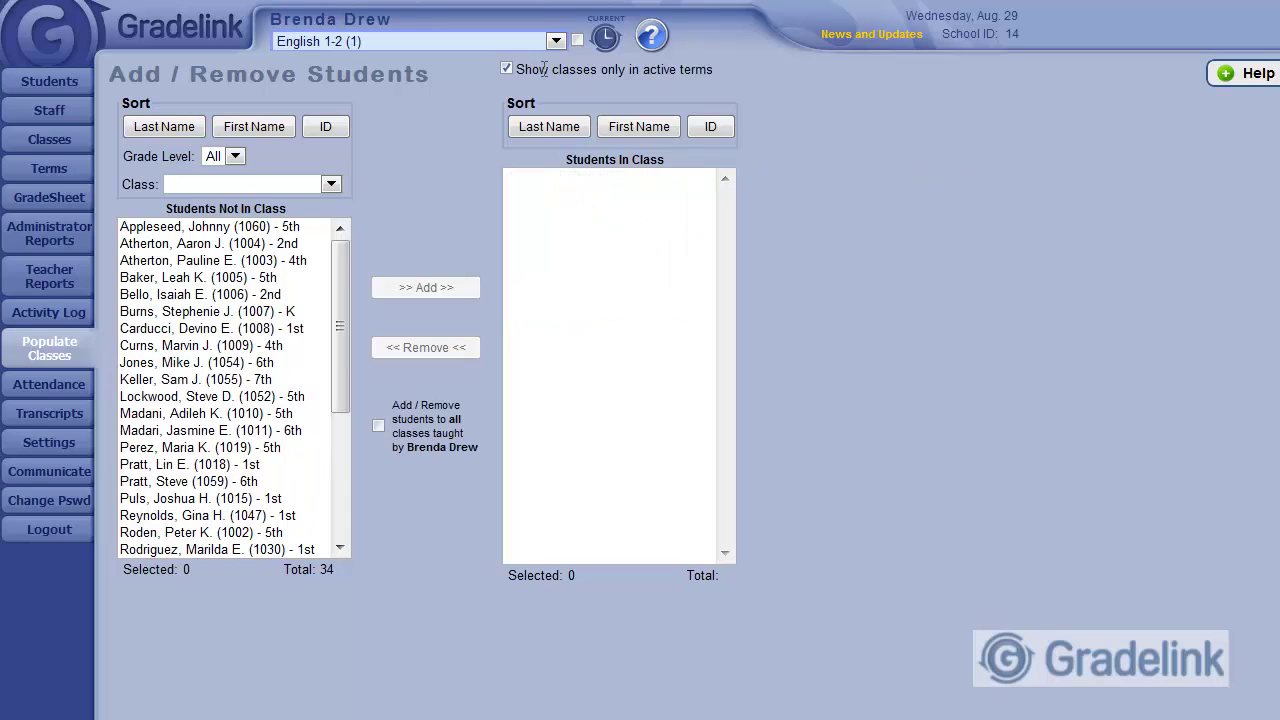
click(556, 41)
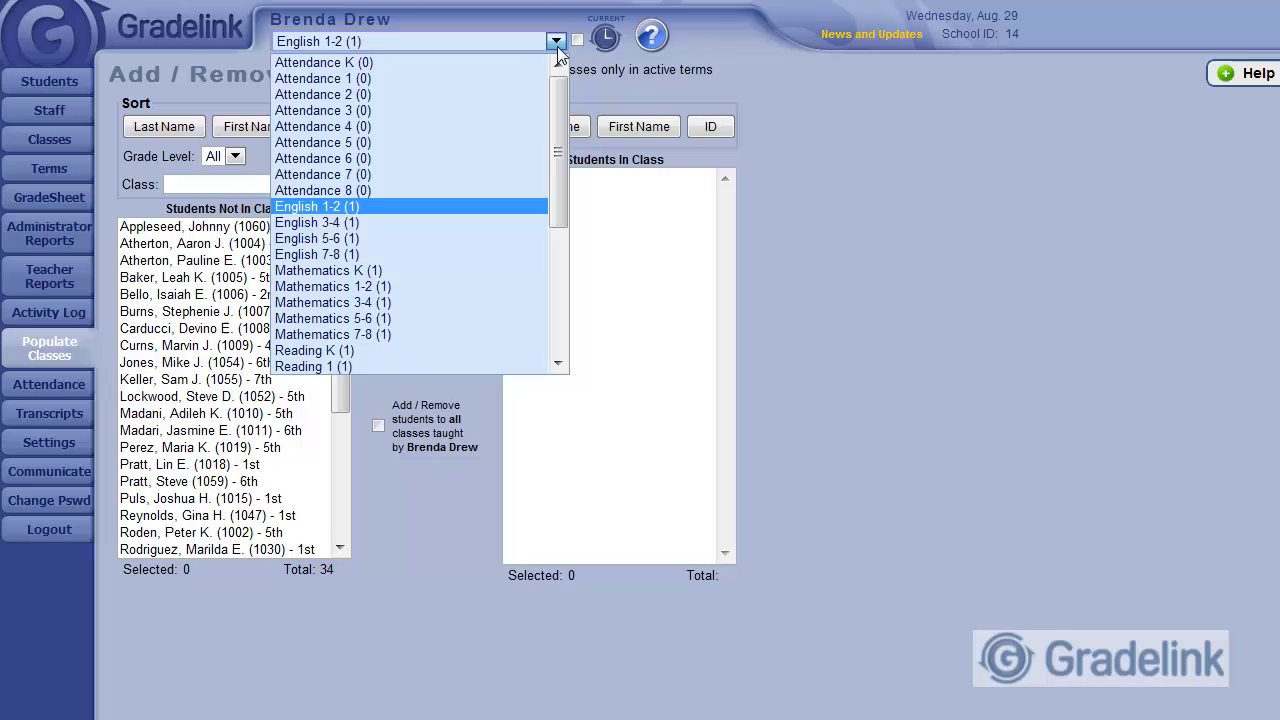
click(345, 245)
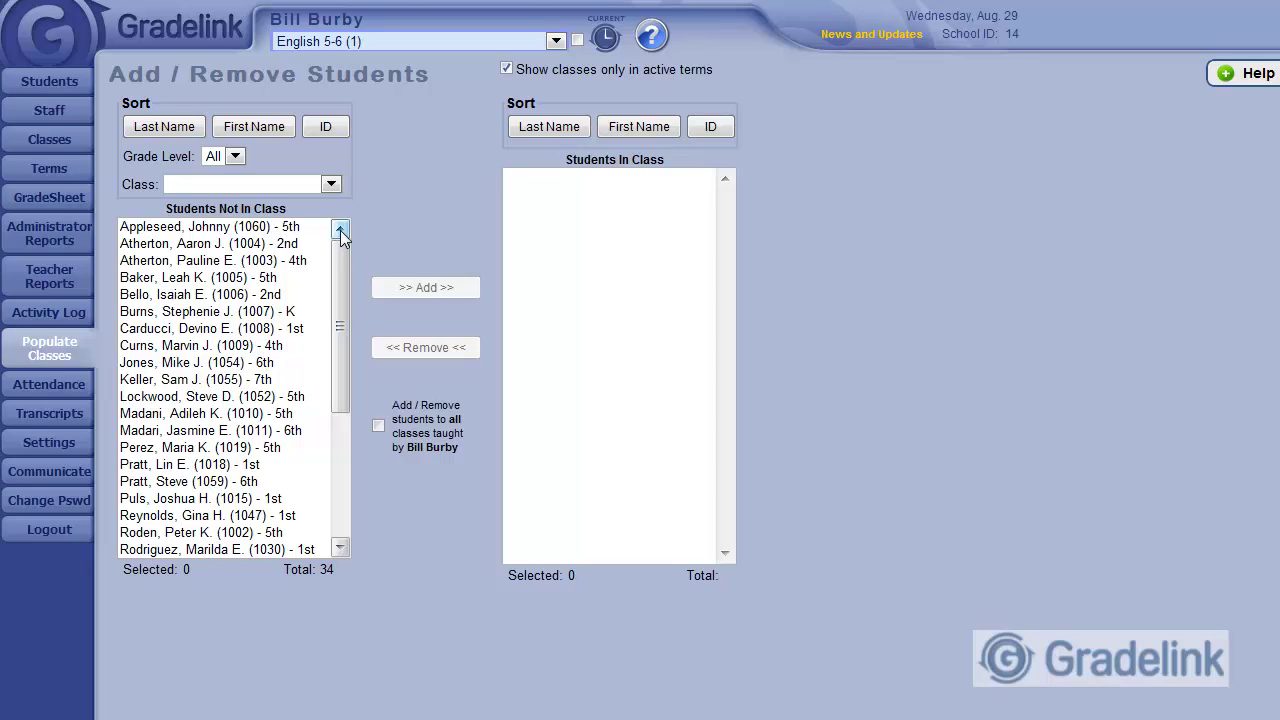
click(231, 158)
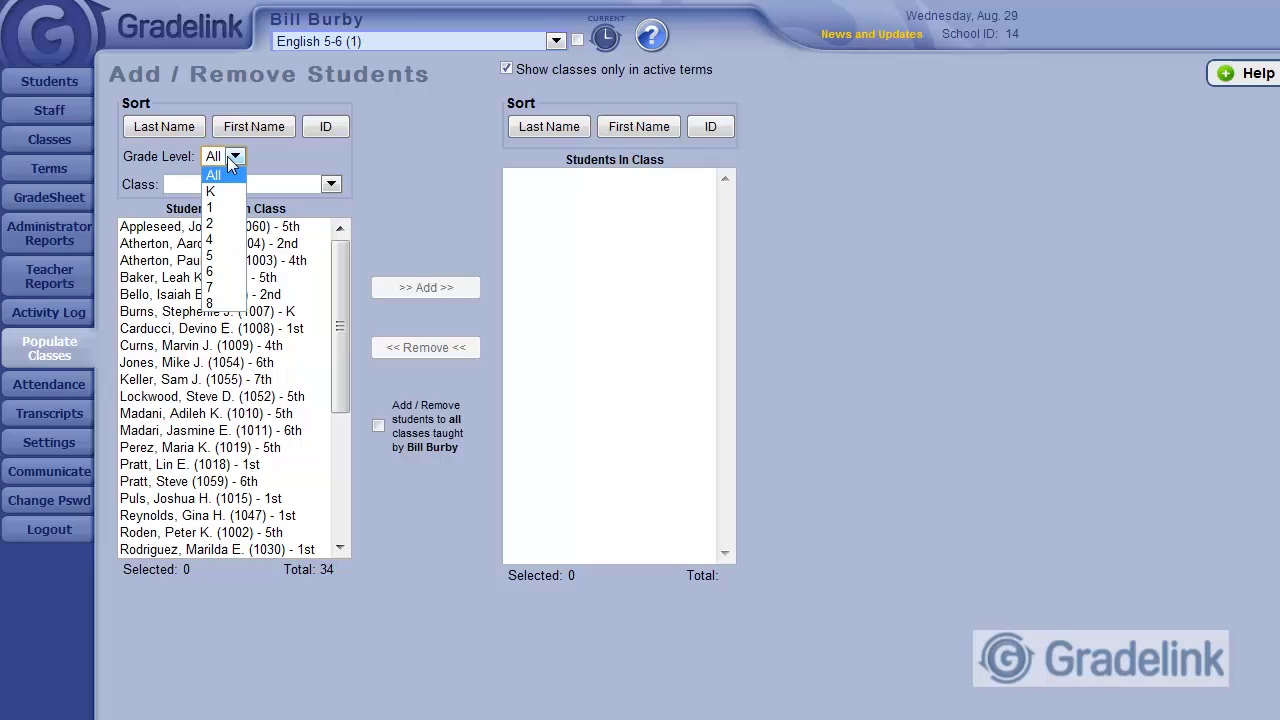
click(220, 256)
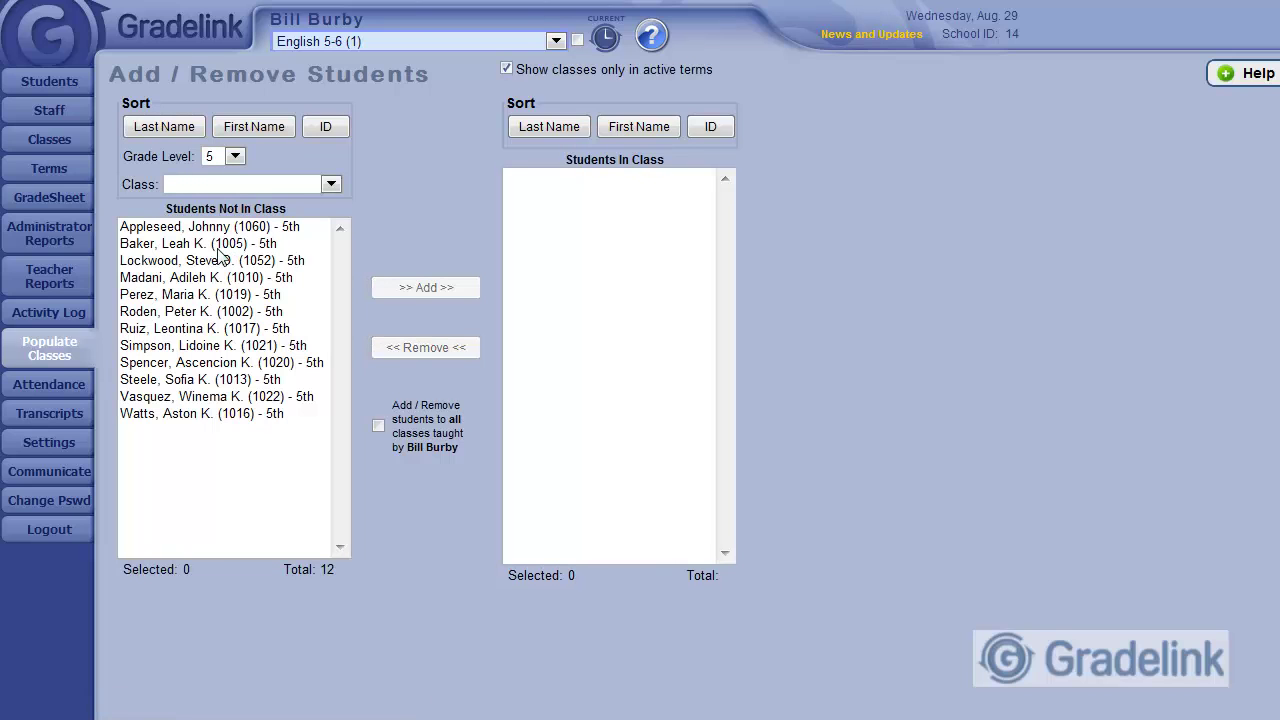
drag(218, 227, 243, 424)
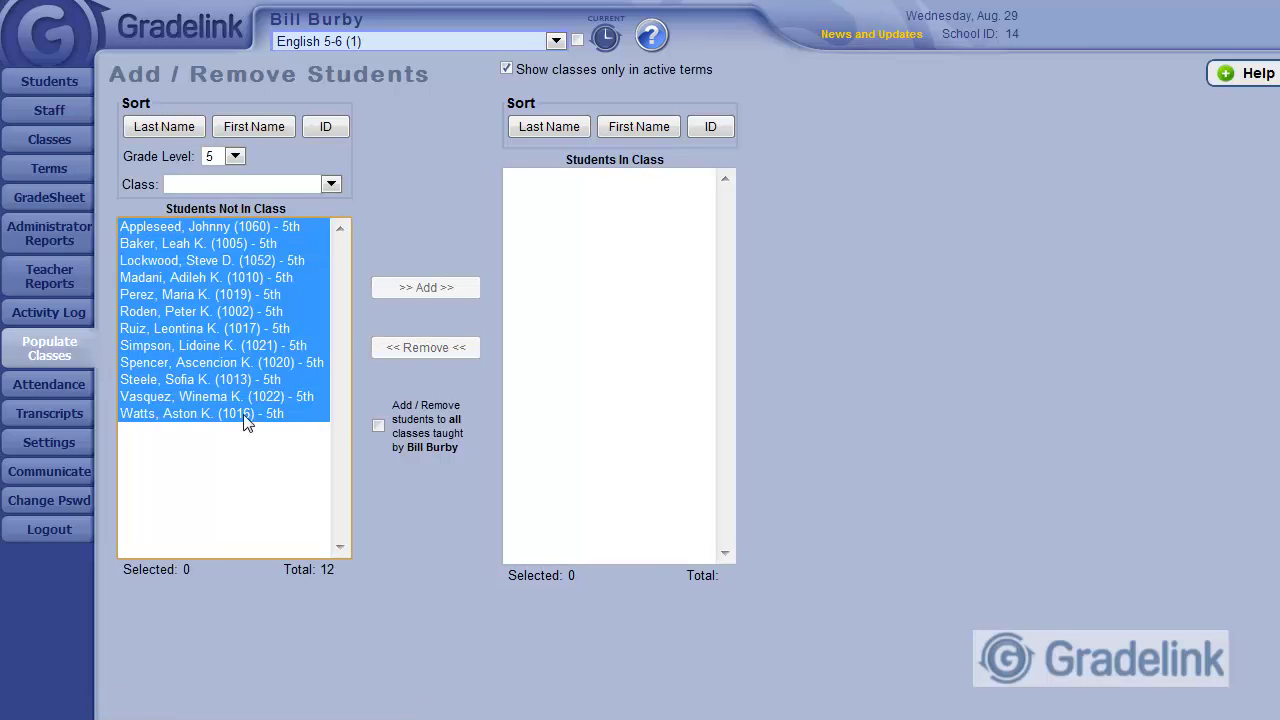
click(403, 293)
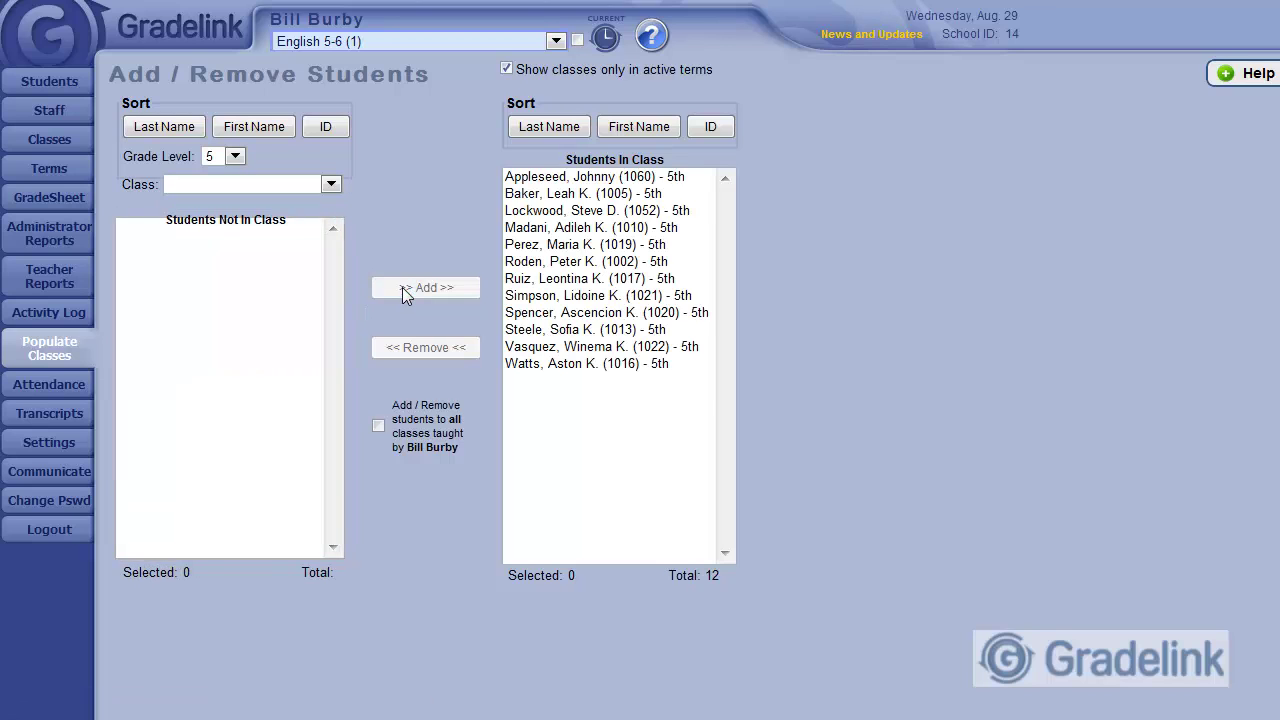
Add all grade 6 students to the English 5-6 class
click(234, 157)
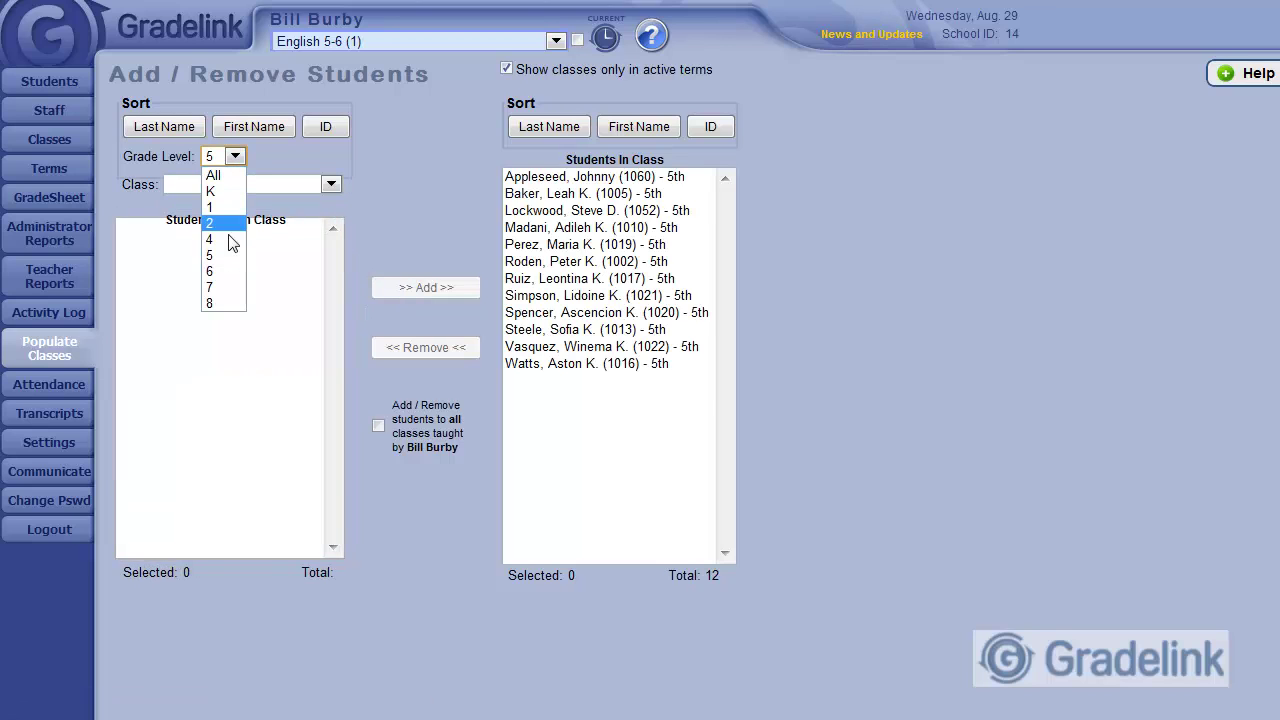
click(228, 275)
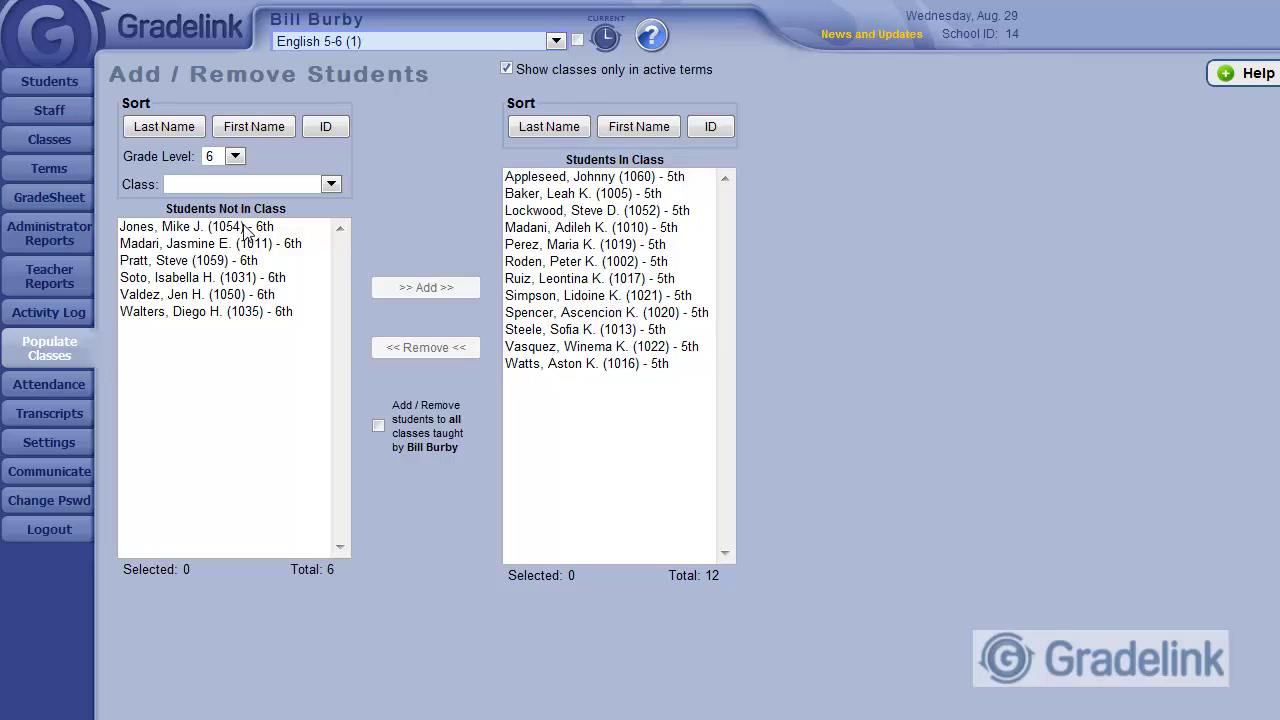
drag(247, 229, 260, 319)
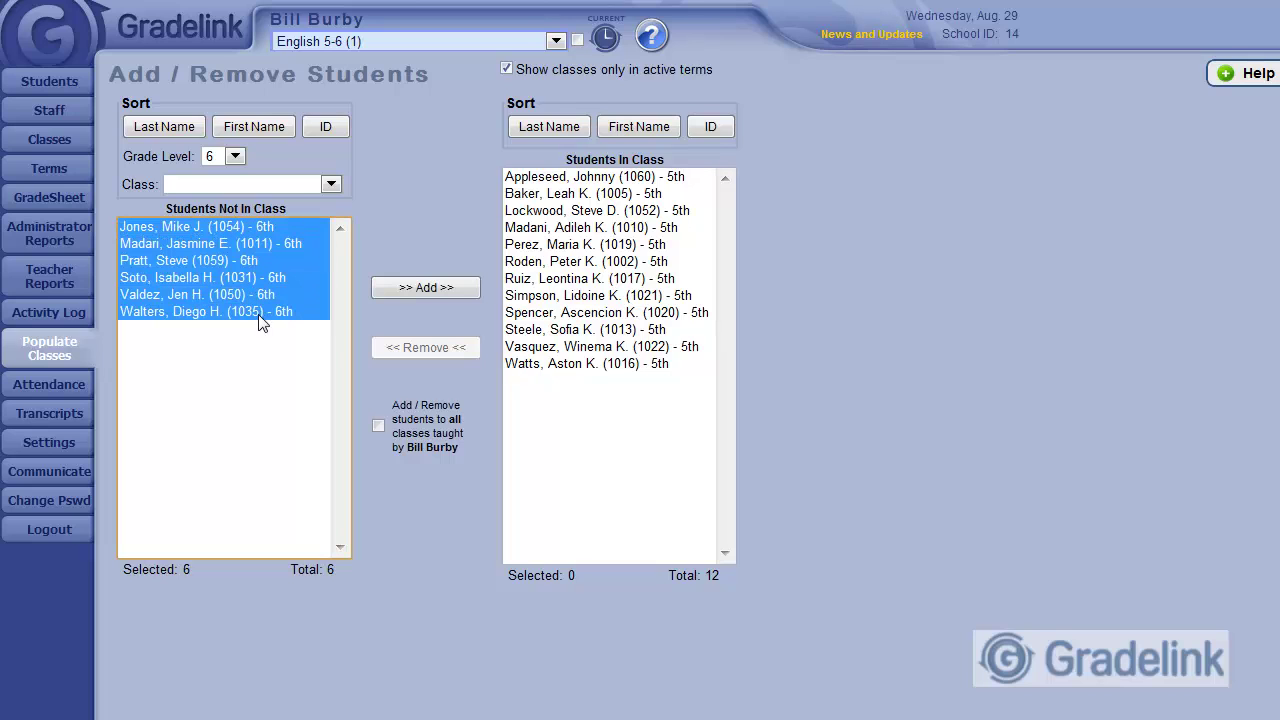
click(398, 287)
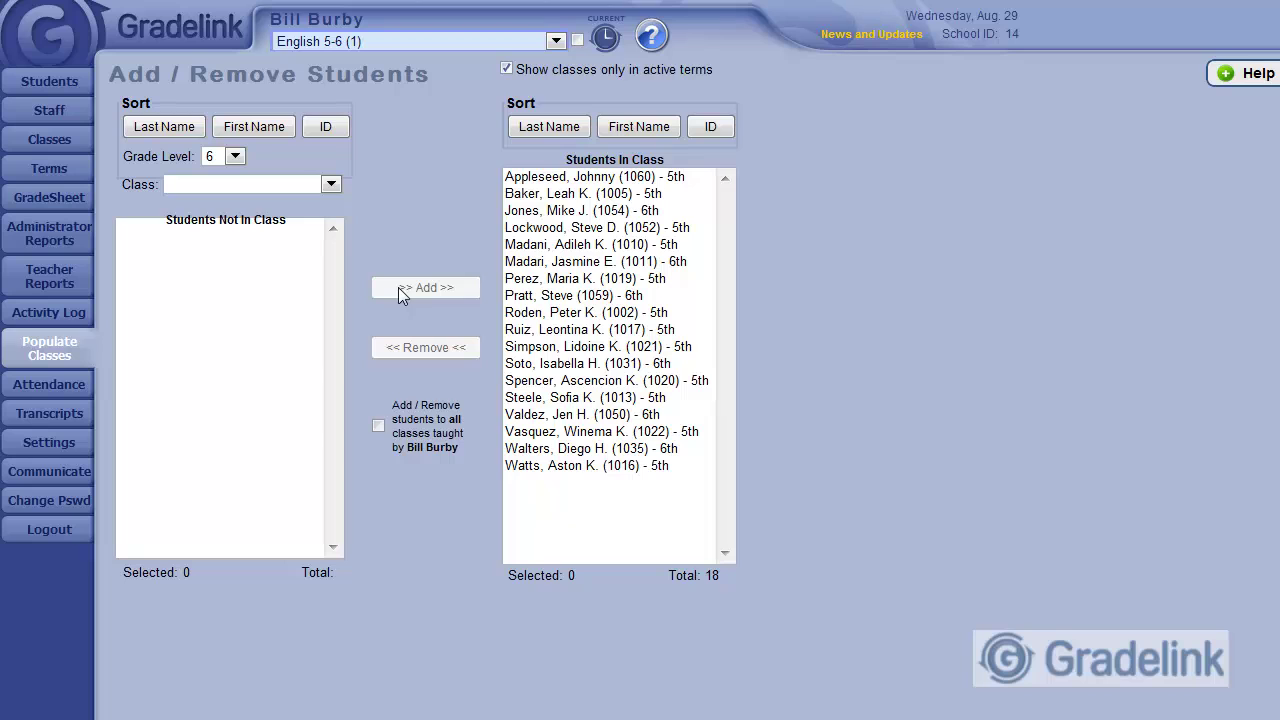
Add all students of the English 5-6 class to the Mathematics 5-6 class, filtering students of all grade levels by that class
click(555, 41)
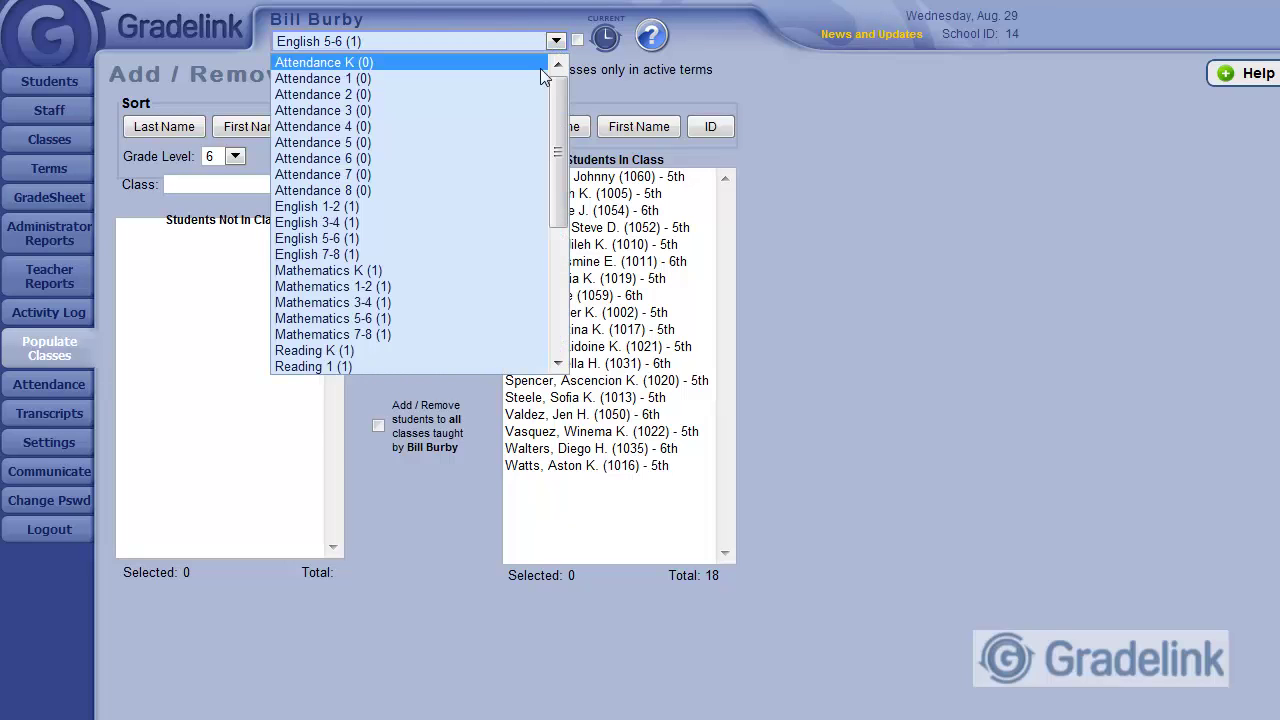
click(368, 318)
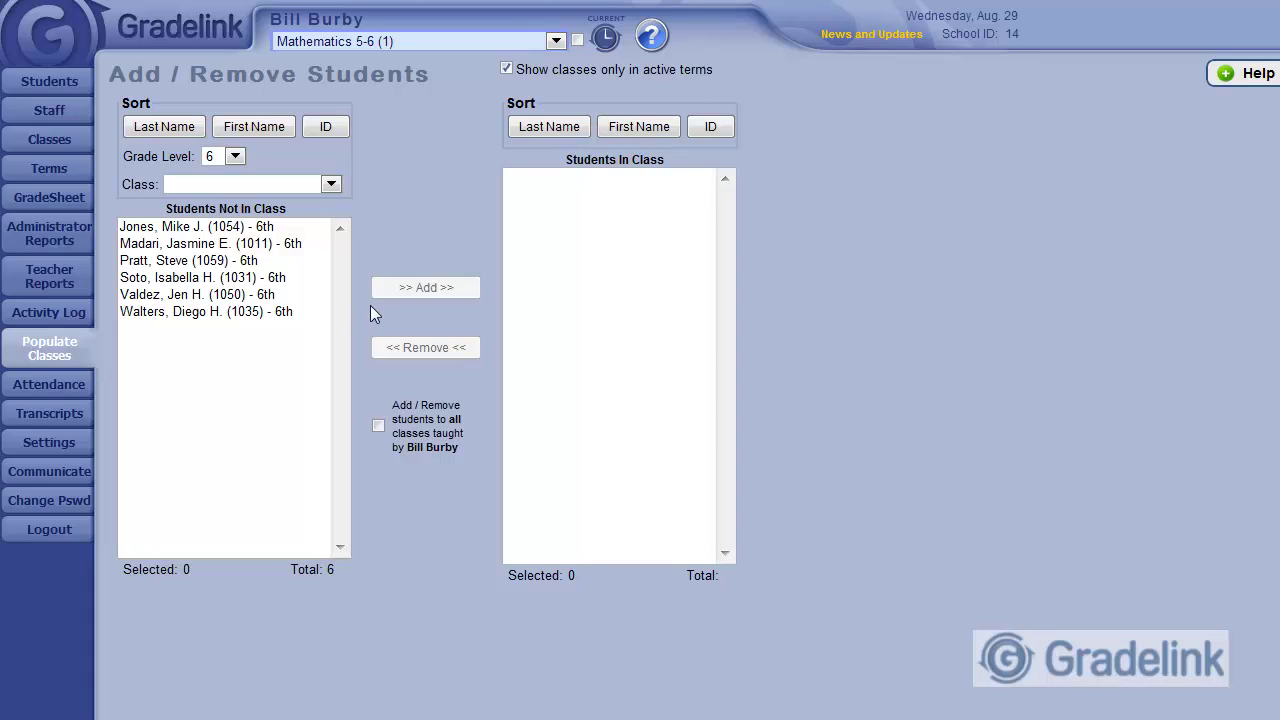
click(234, 157)
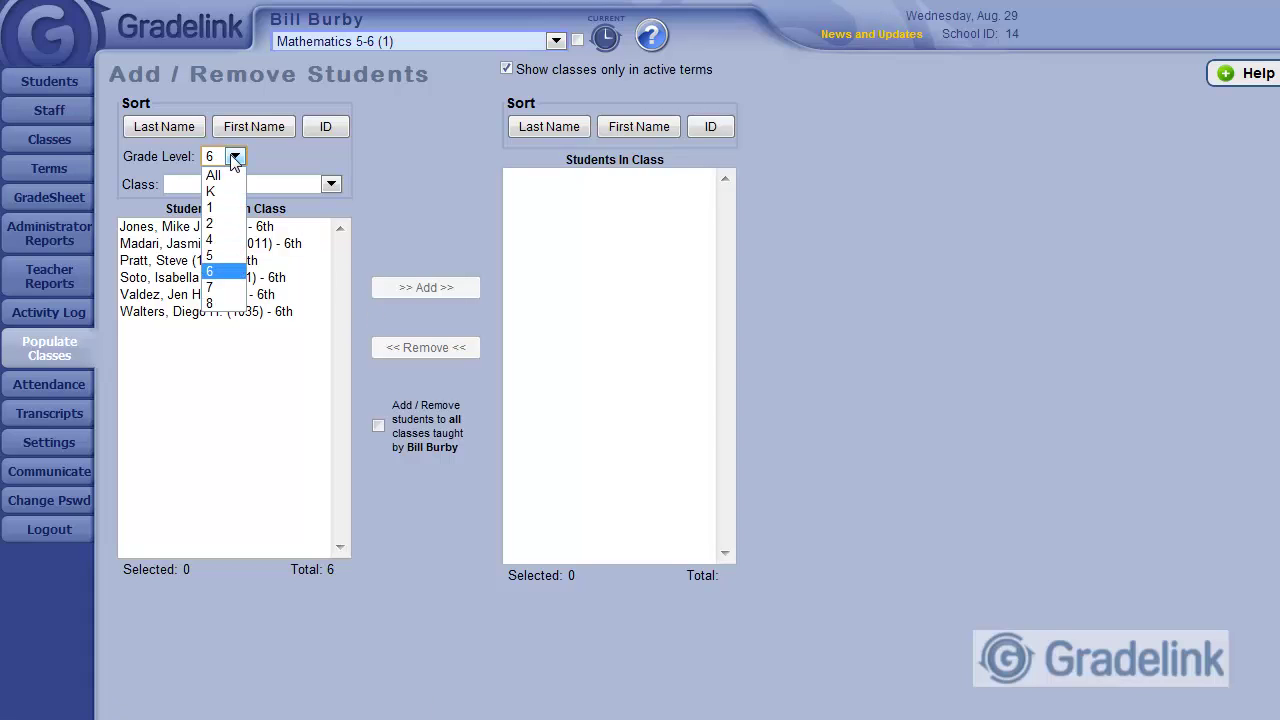
click(226, 172)
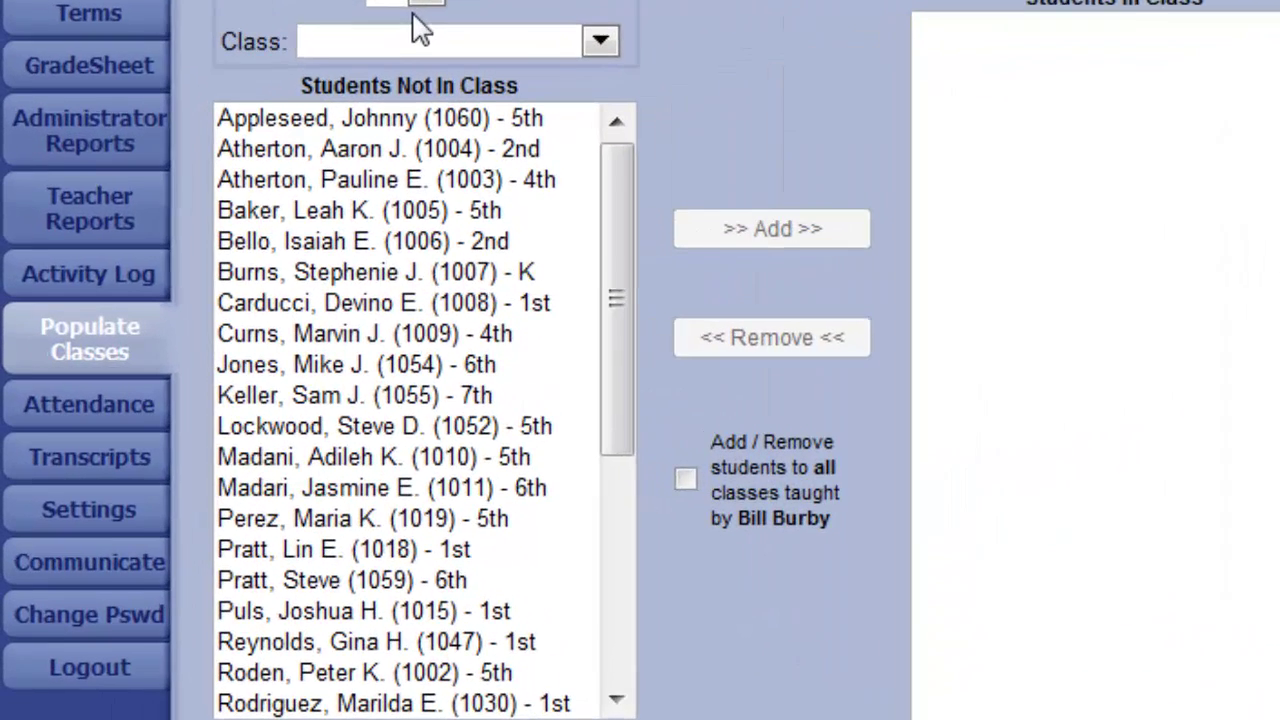
click(330, 184)
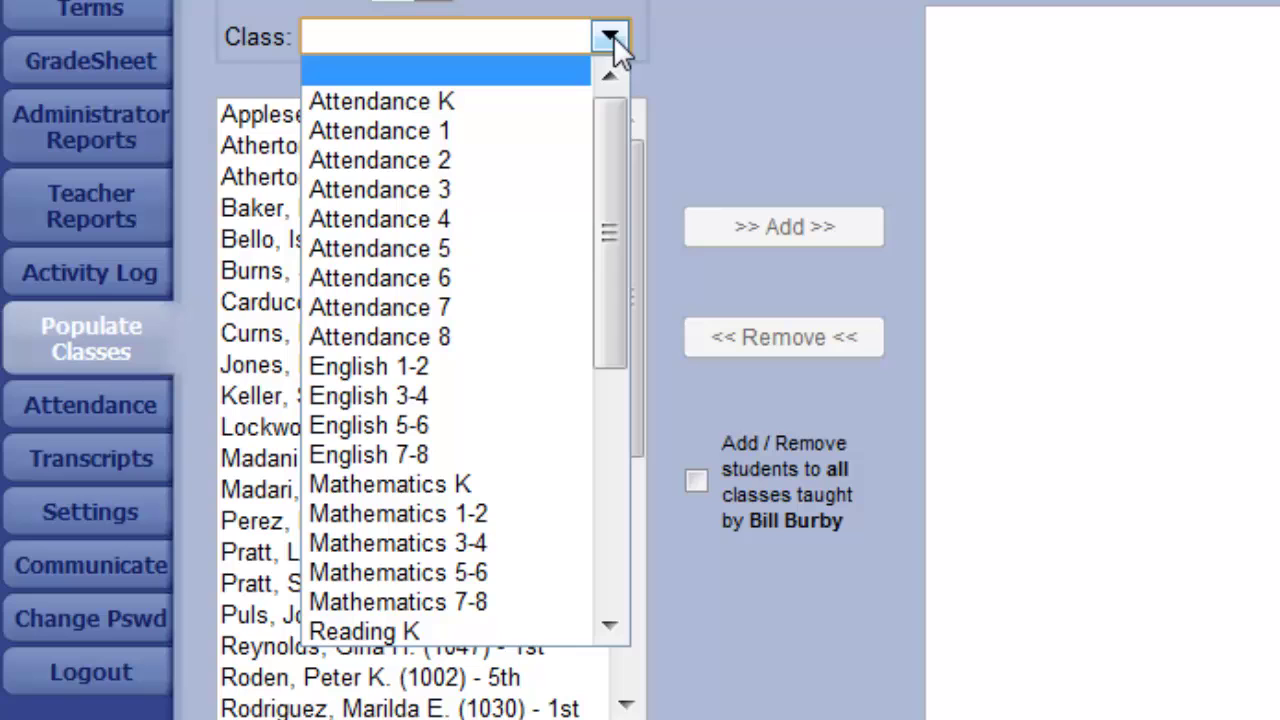
click(516, 424)
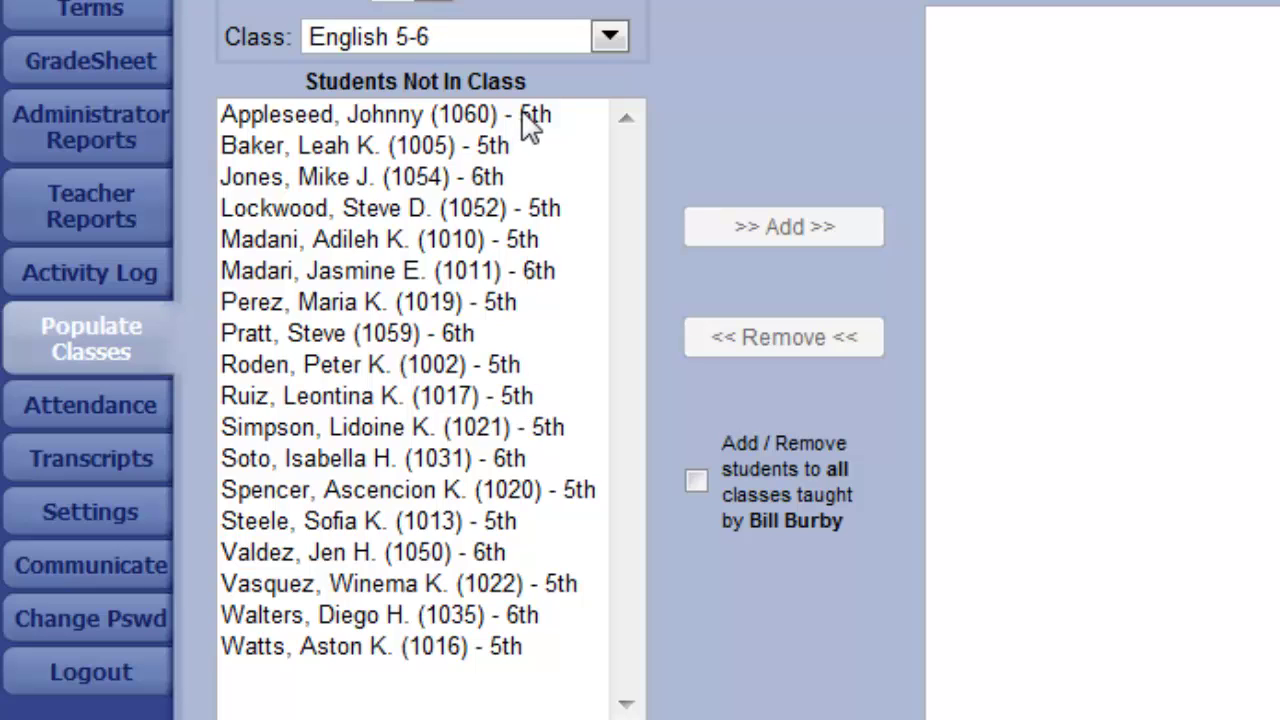
drag(522, 112, 555, 647)
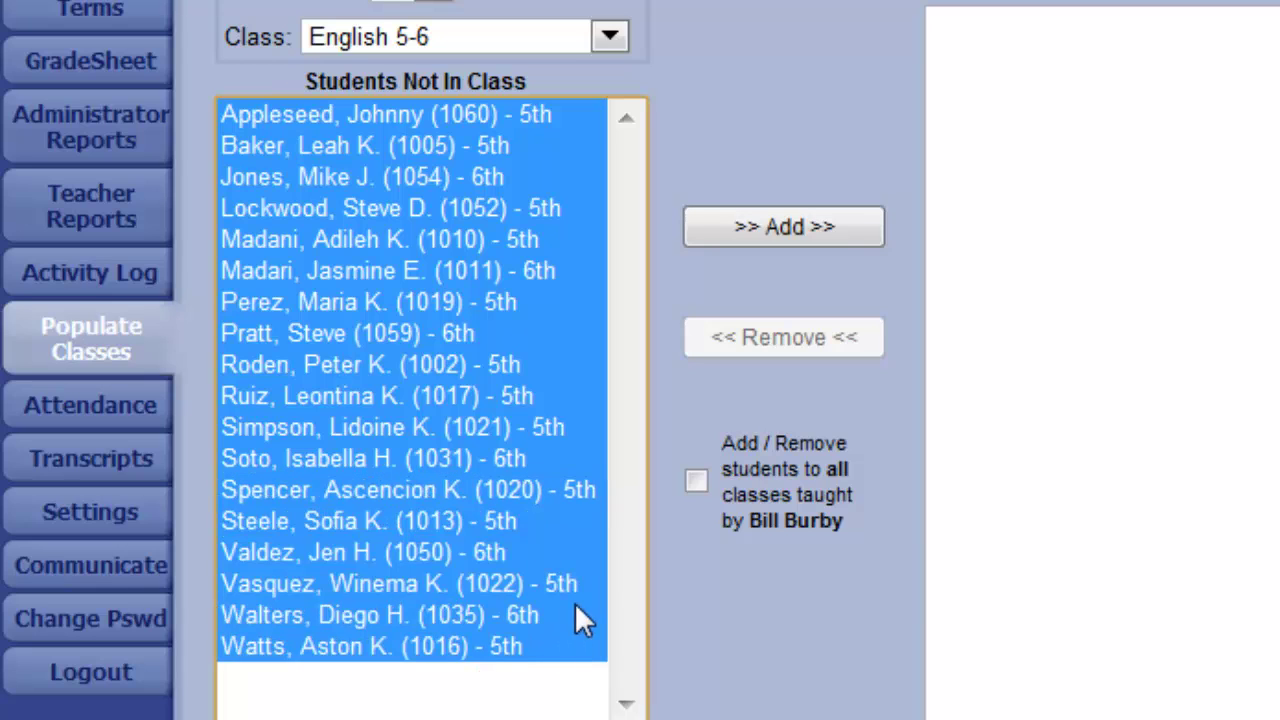
click(791, 219)
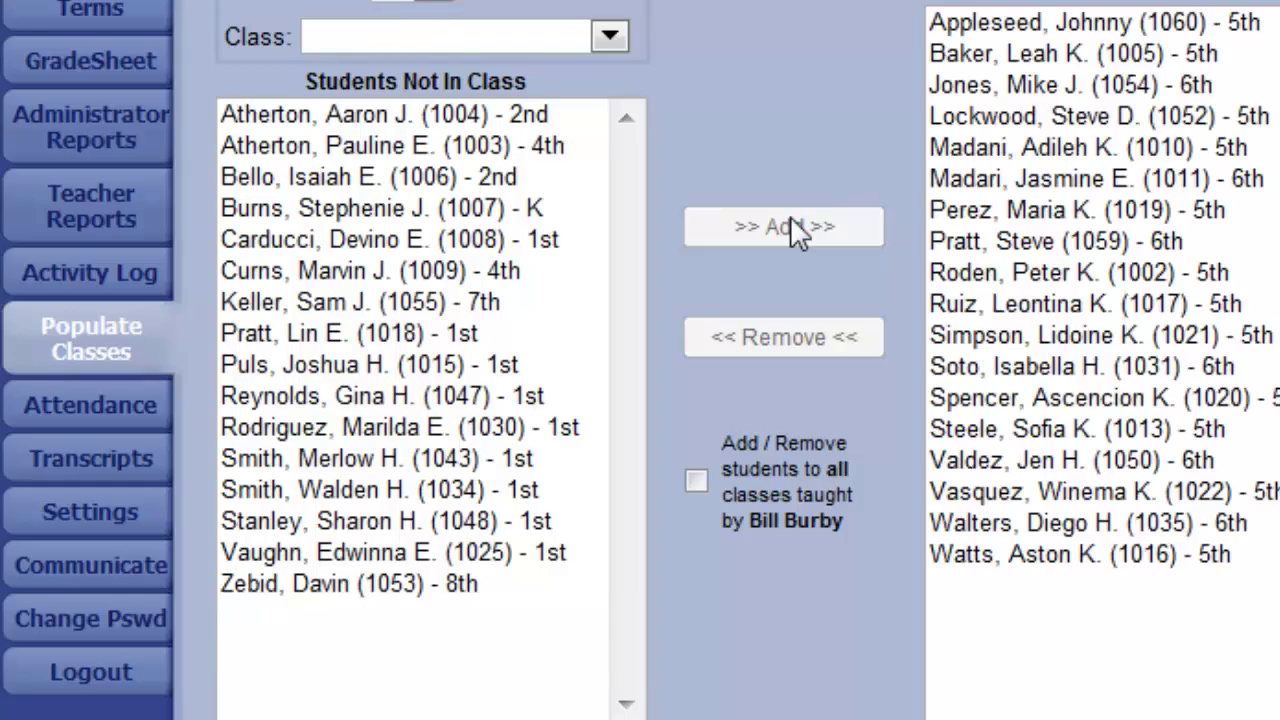